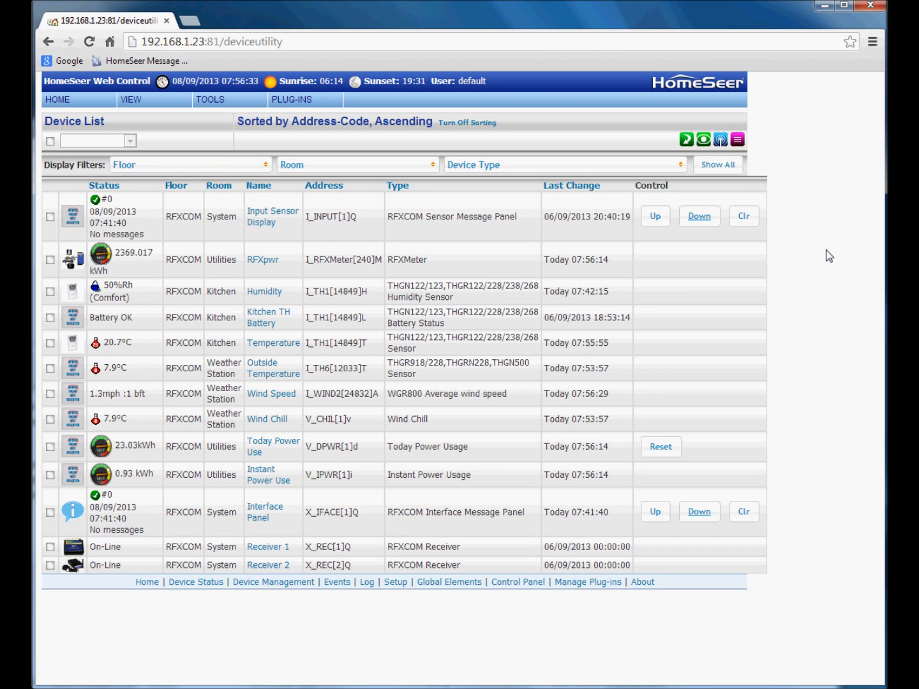
- Bring up the RFXCOM plug-in's list of configuration pages from the PLUG-INS menu
mouse_move(295, 101)
mouse_move(303, 132)
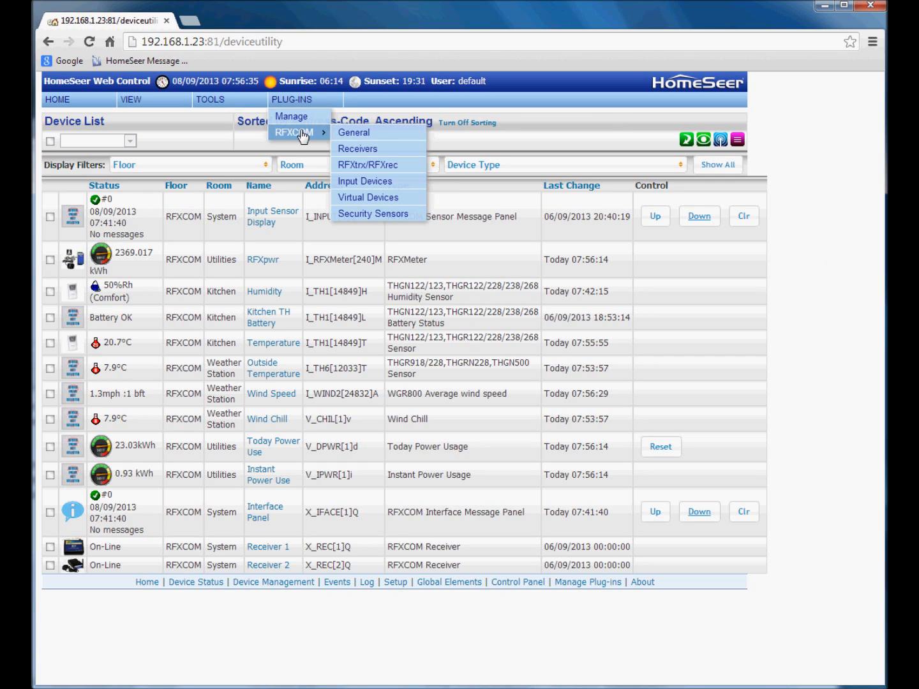
- Add security sensor S_DWS[0BE696]S as a device from the RFXCOM Security Sensors page
click(381, 221)
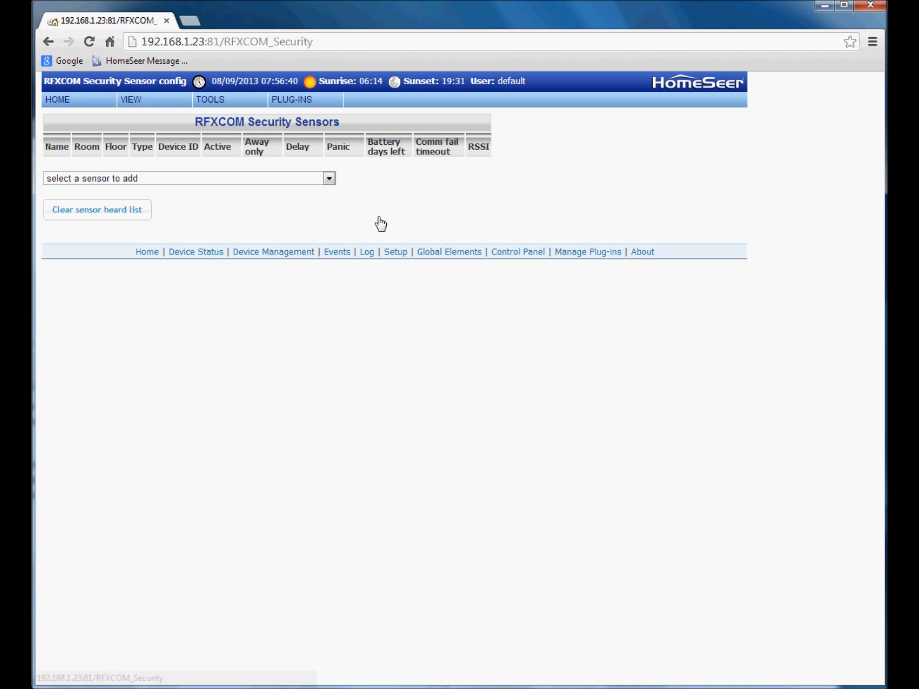
click(329, 179)
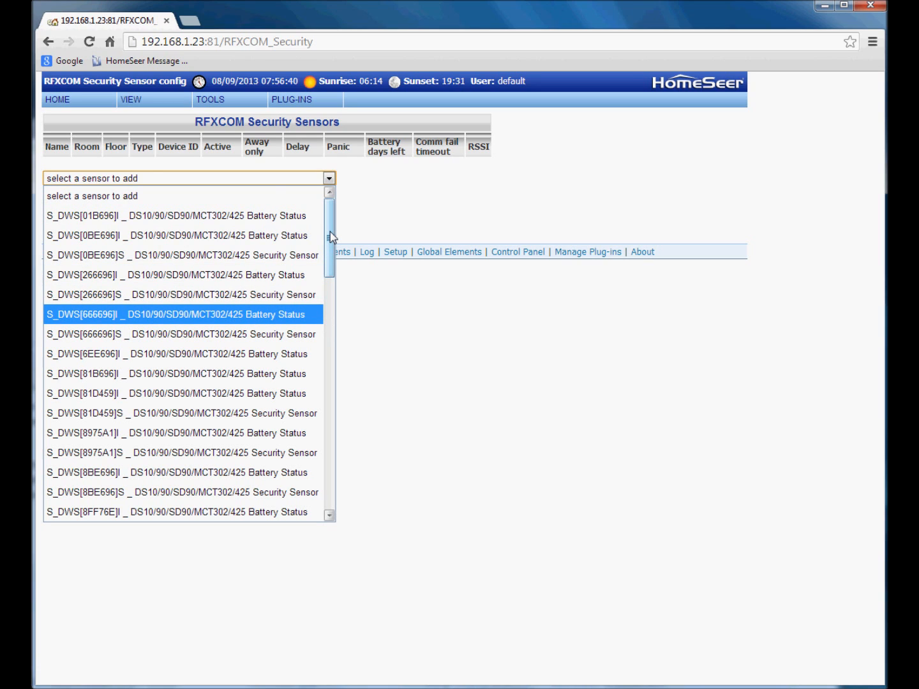
click(91, 255)
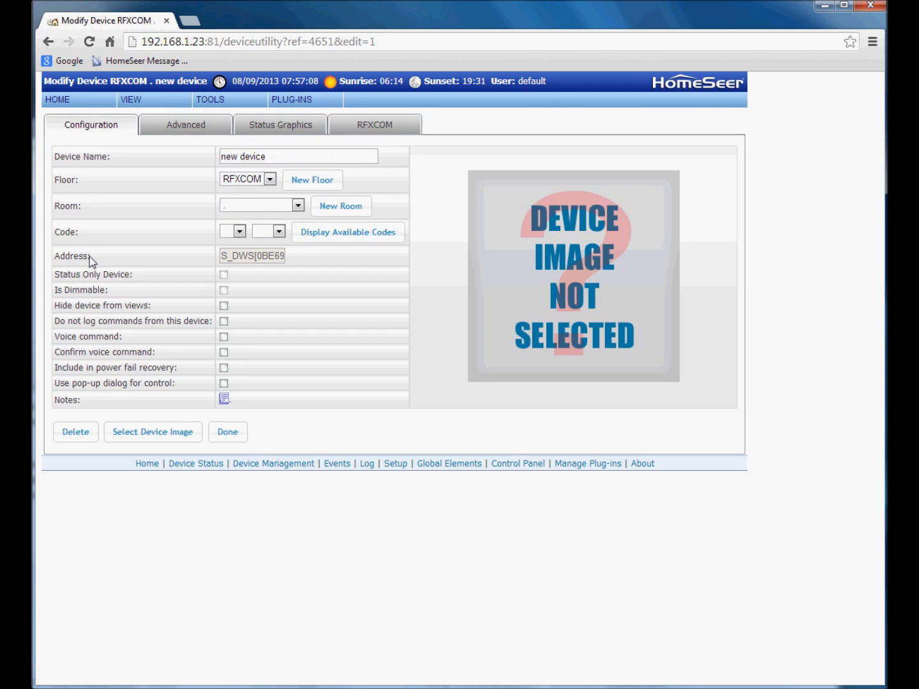
- Rename the new device to 'Front Door'
click(278, 156)
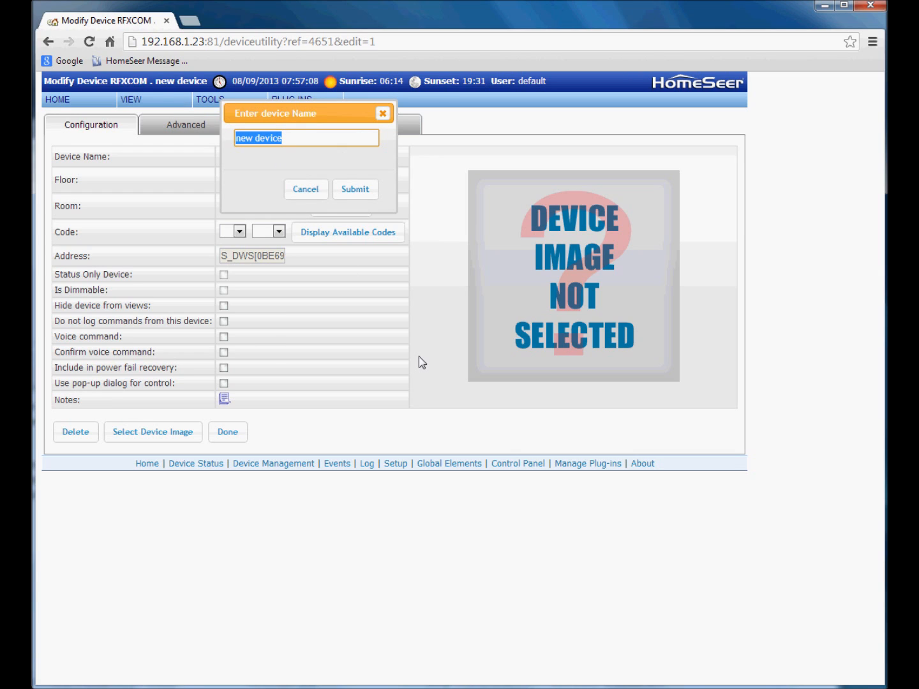
text(Fro)
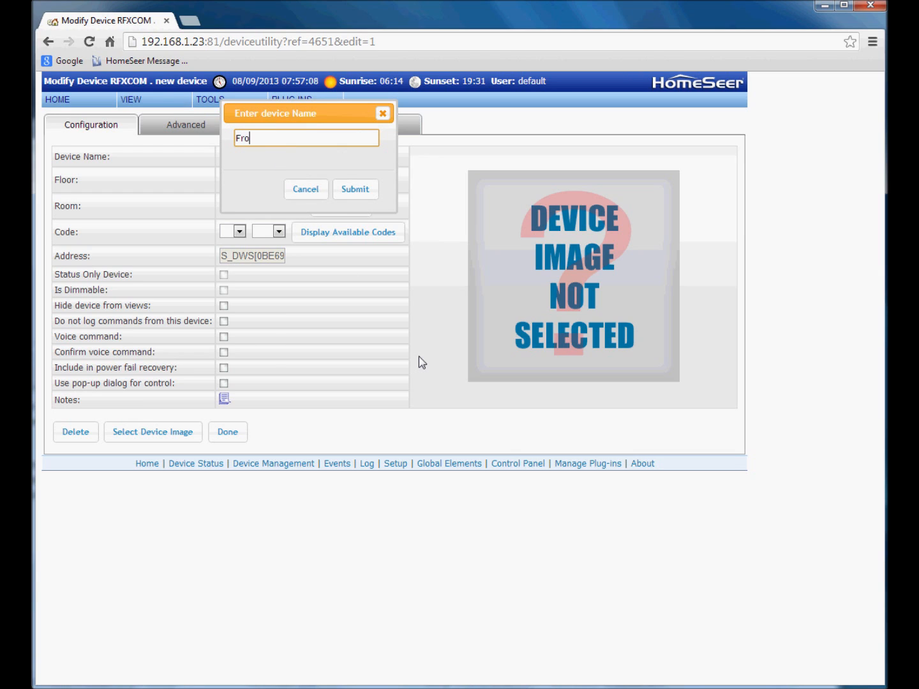
text(nt Door)
click(353, 192)
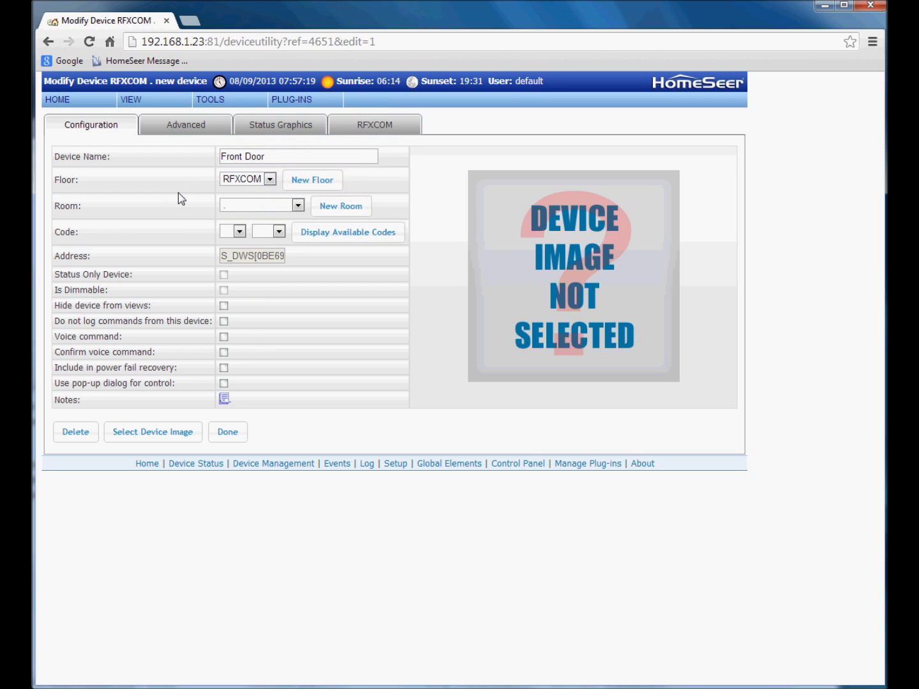
- Create a new room 'Alarm Sensors' and place the device in it
click(297, 207)
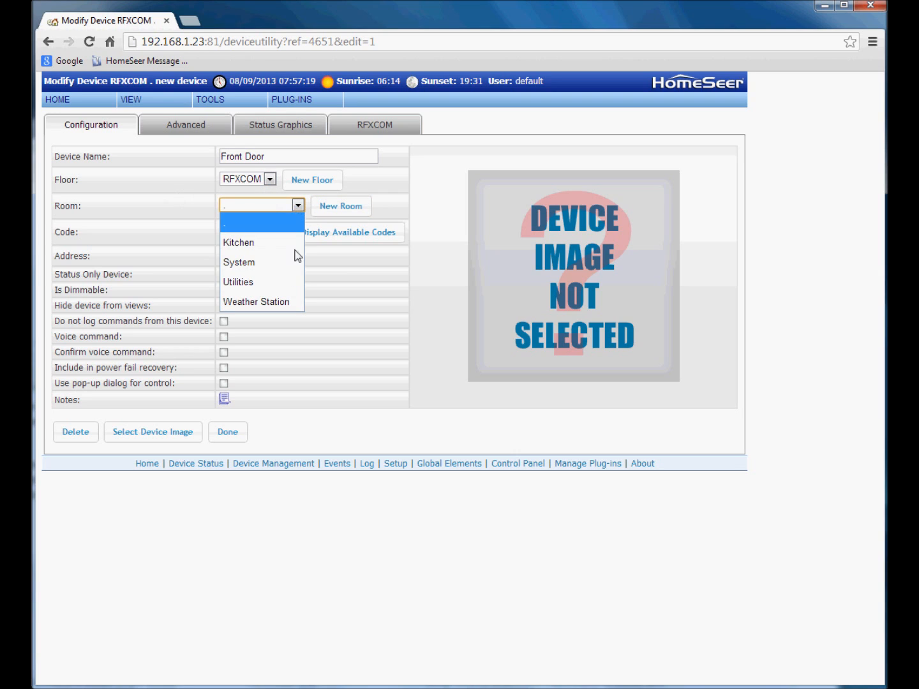
click(343, 213)
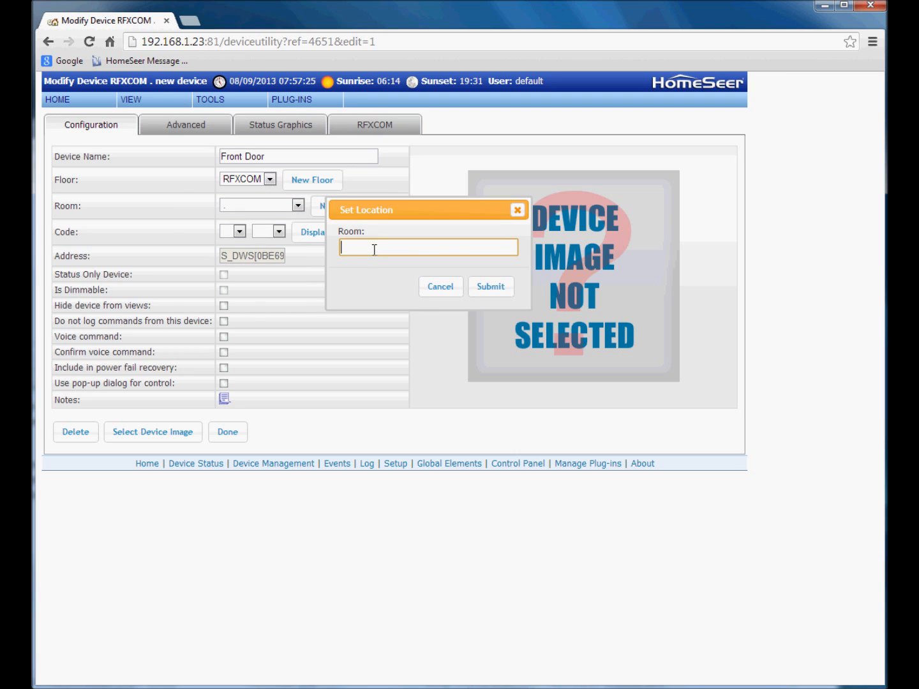
text(Alarm Sensors)
click(491, 287)
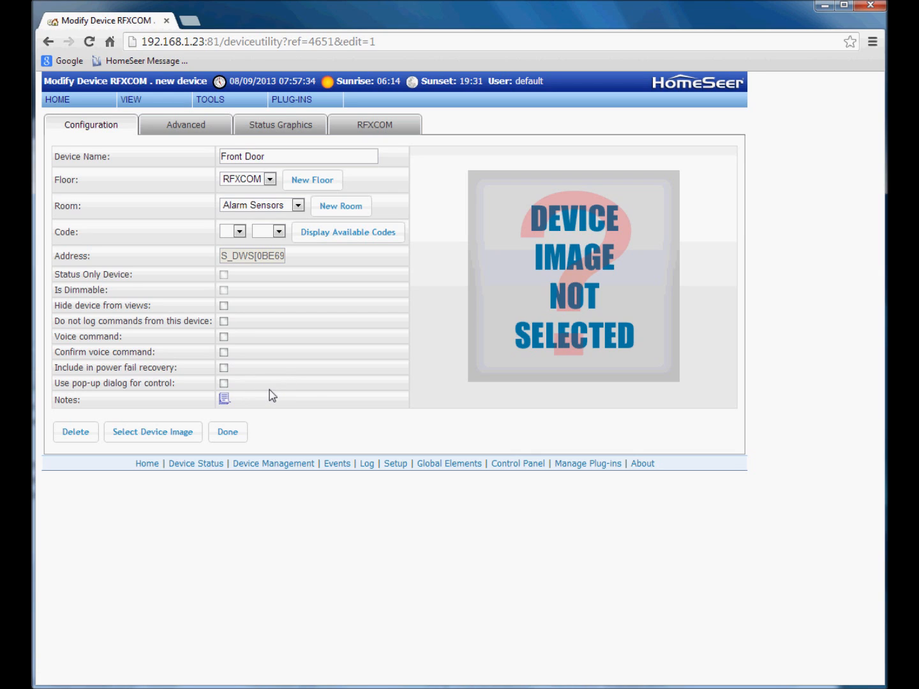
- Set the Front Door device image to Visonic_MCT302.jpg from images/Devices/phdevices
click(147, 441)
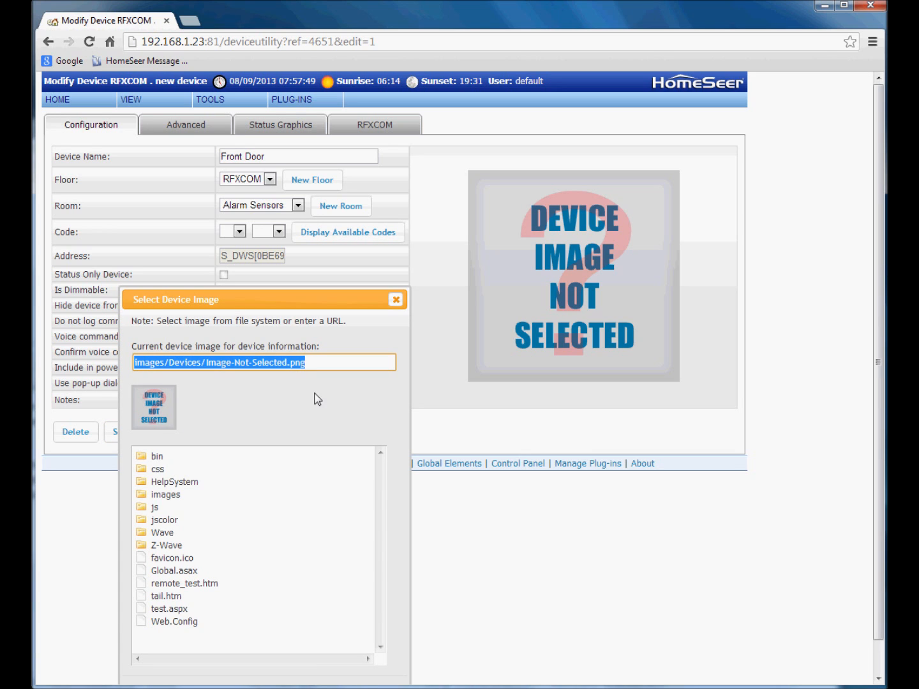
click(175, 498)
click(191, 559)
click(241, 584)
scroll(297, 591, down, 6)
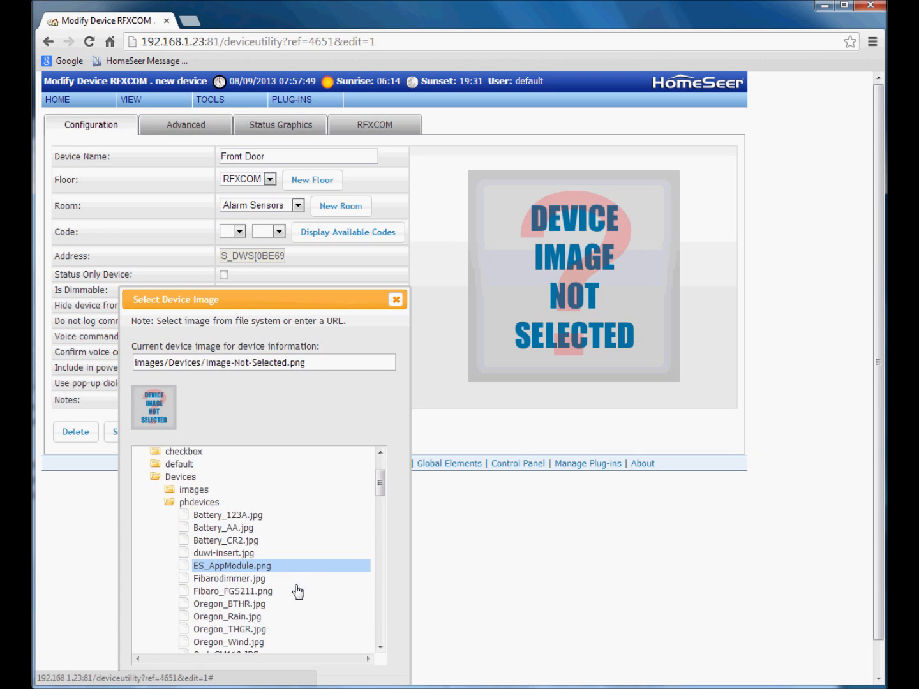
scroll(297, 591, down, 1)
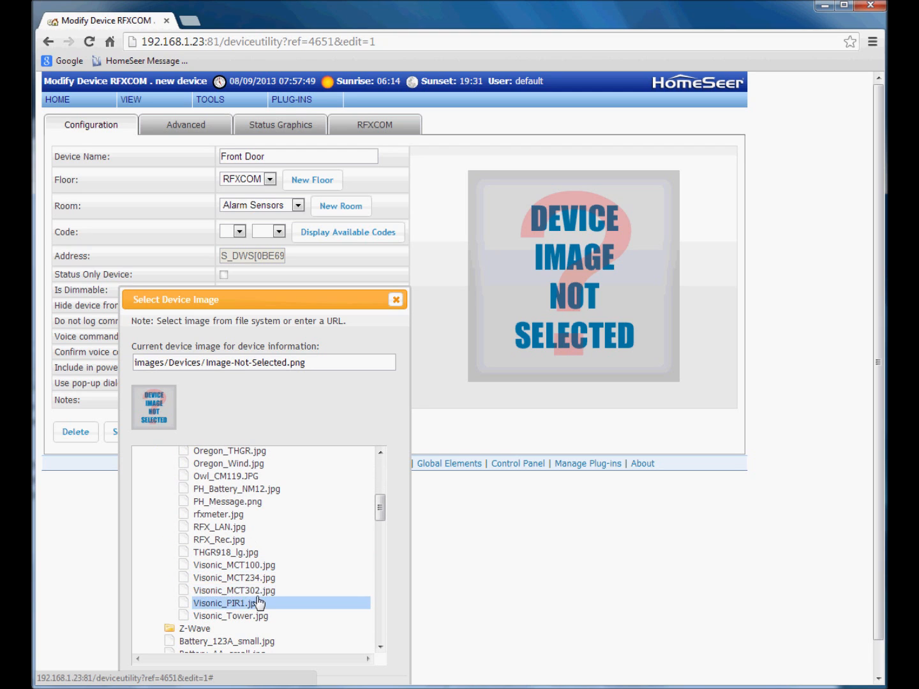
click(257, 591)
click(370, 660)
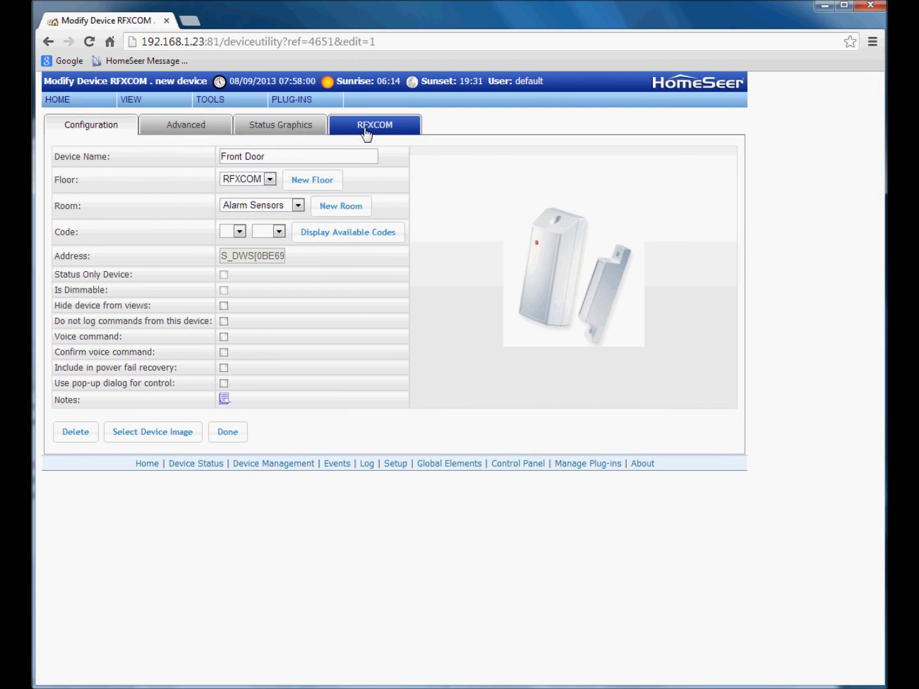
- In Front Door's RFXCOM settings, keep it an active sensor and make it a delayed sensor
click(391, 133)
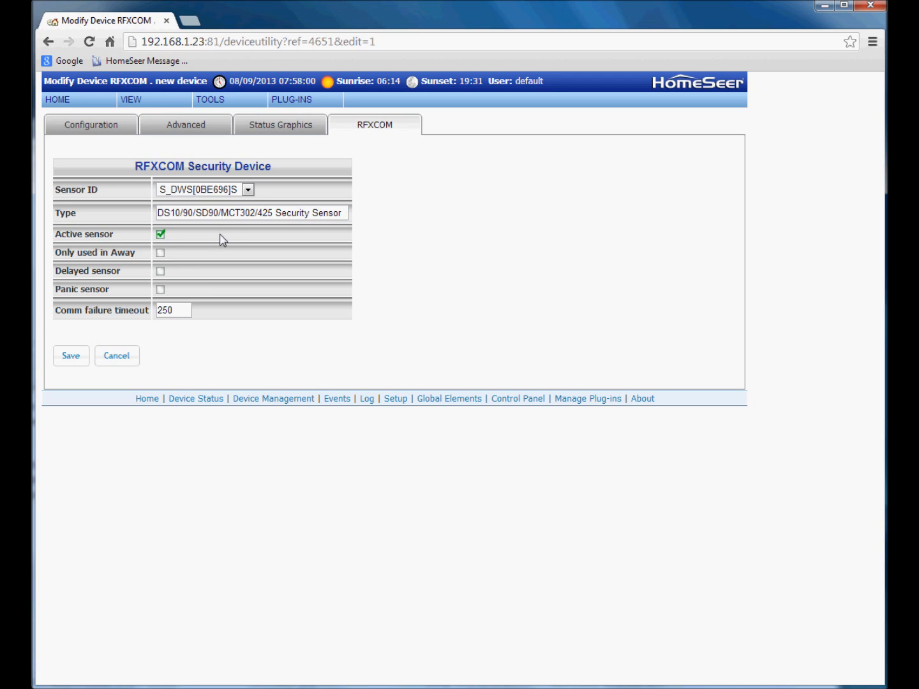
click(164, 237)
click(161, 235)
click(161, 271)
- Save the Front Door sensor settings and return to the device list
click(70, 361)
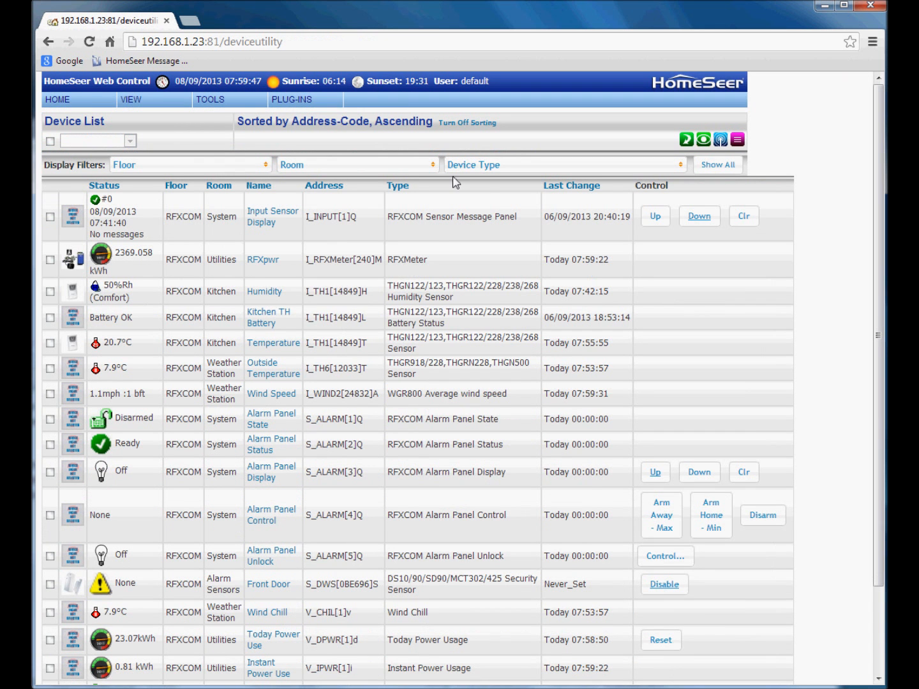
- Limit the device list's room filter to only Alarm Sensors and System
click(392, 168)
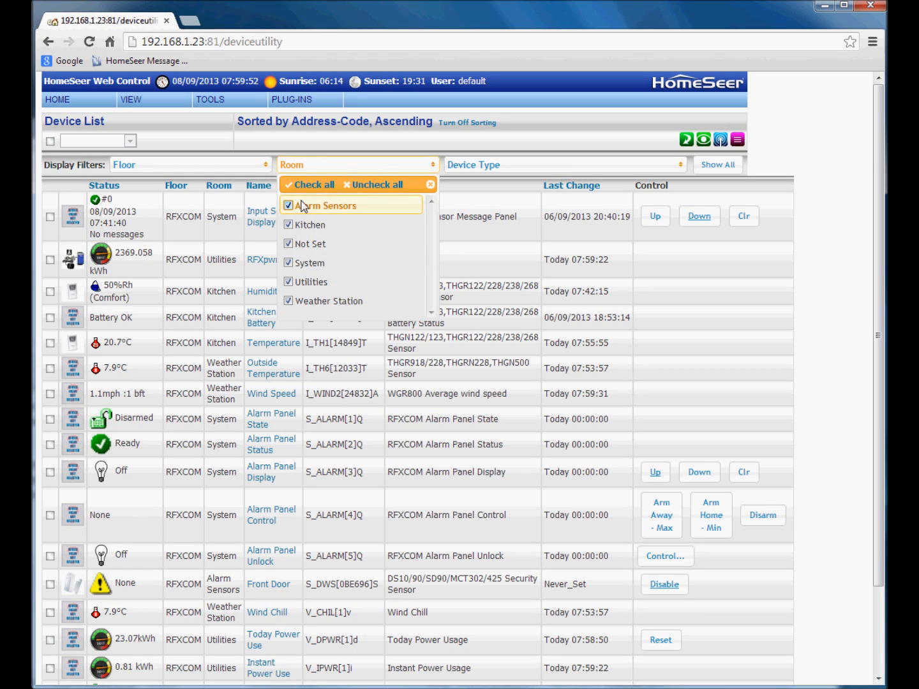
click(378, 185)
click(308, 207)
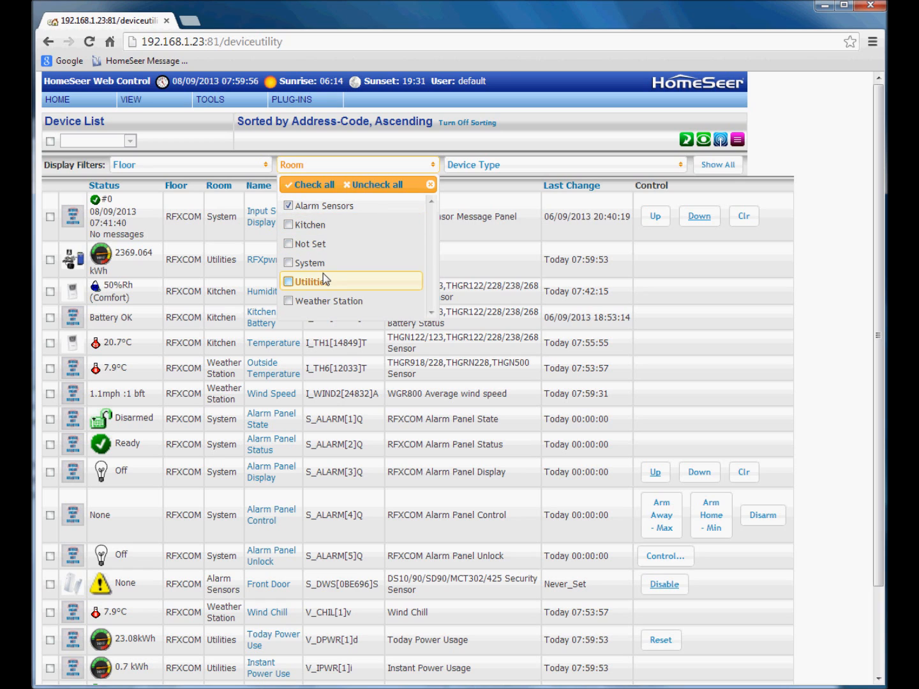
click(300, 263)
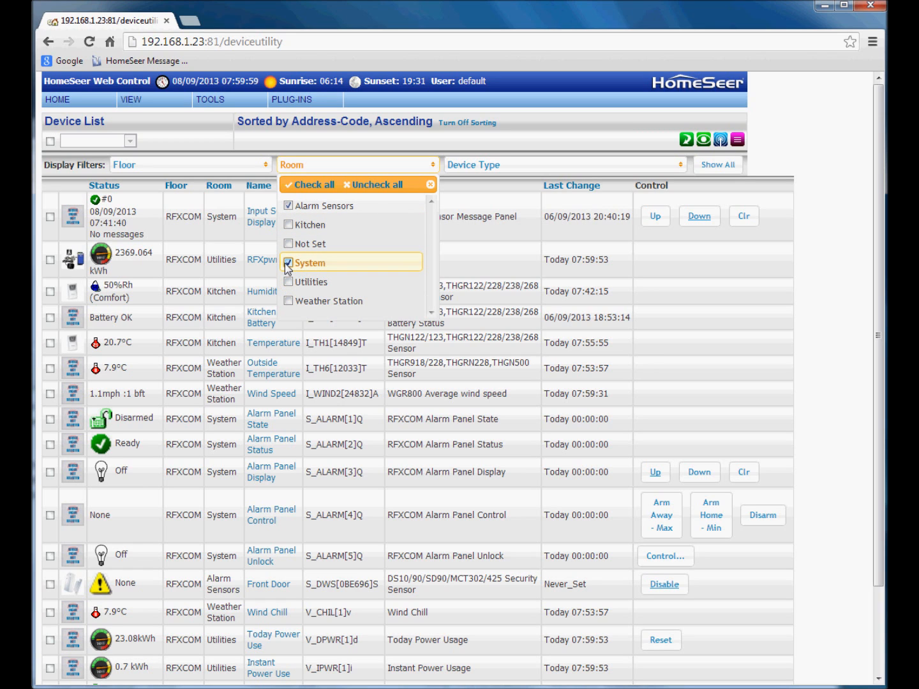
click(376, 167)
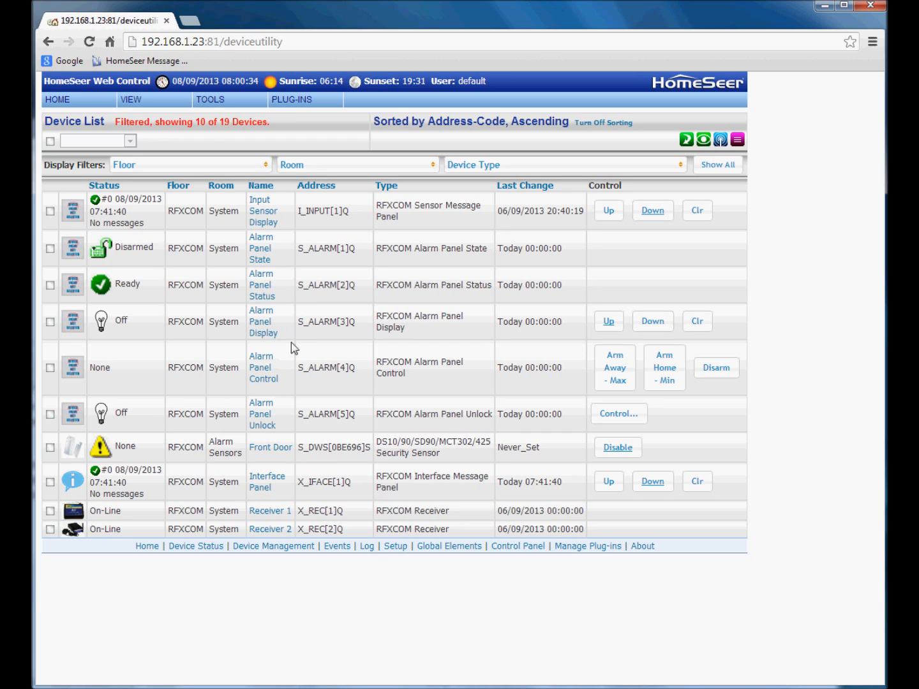
- Show the RFXCOM security settings of the Alarm Panel Control device
click(261, 381)
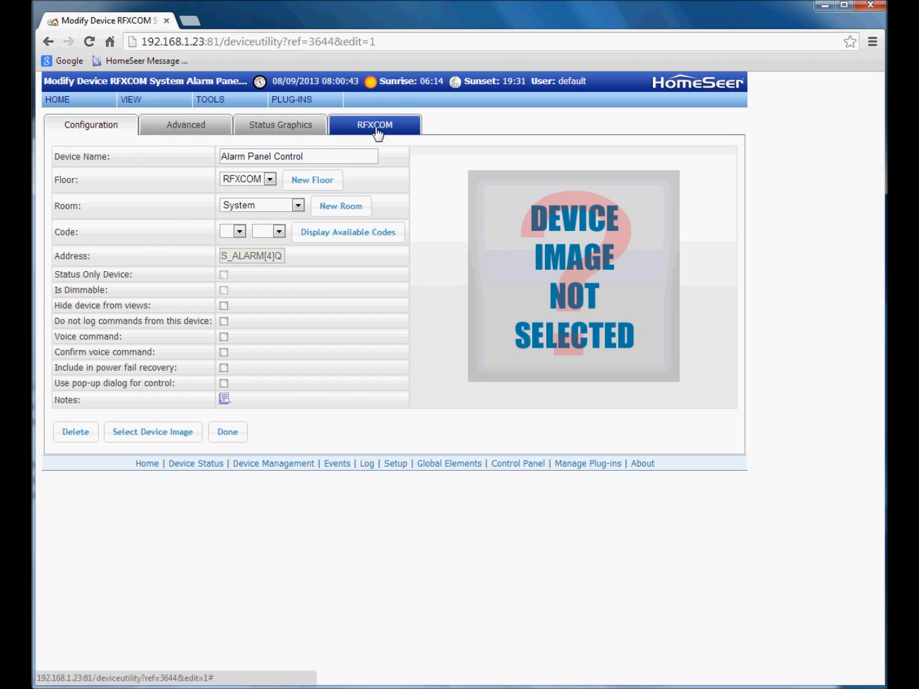
click(377, 129)
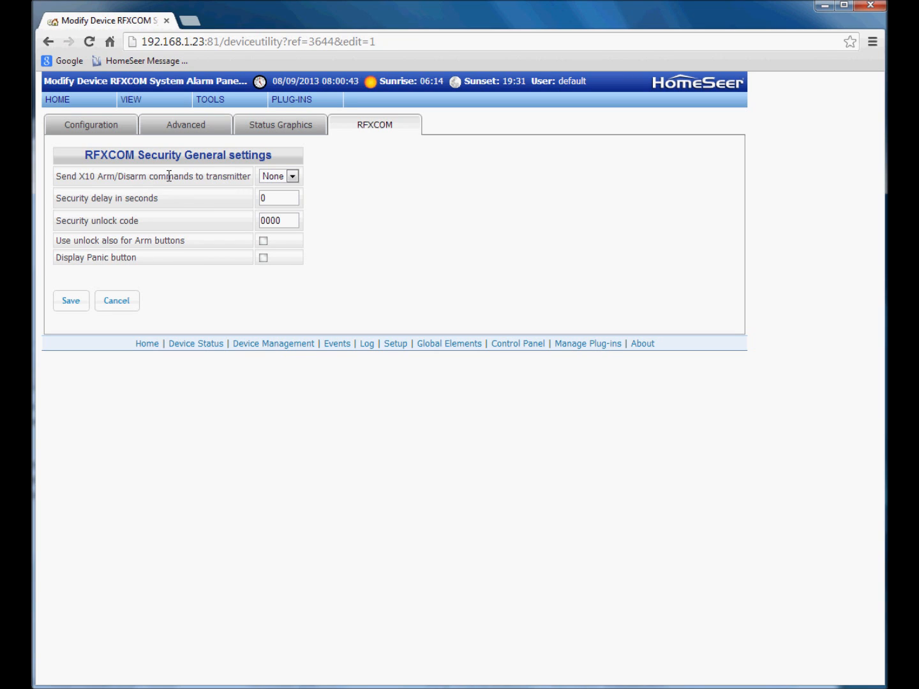
- Give the alarm panel a 20-second security delay and enter a new security unlock code
click(272, 199)
text(20)
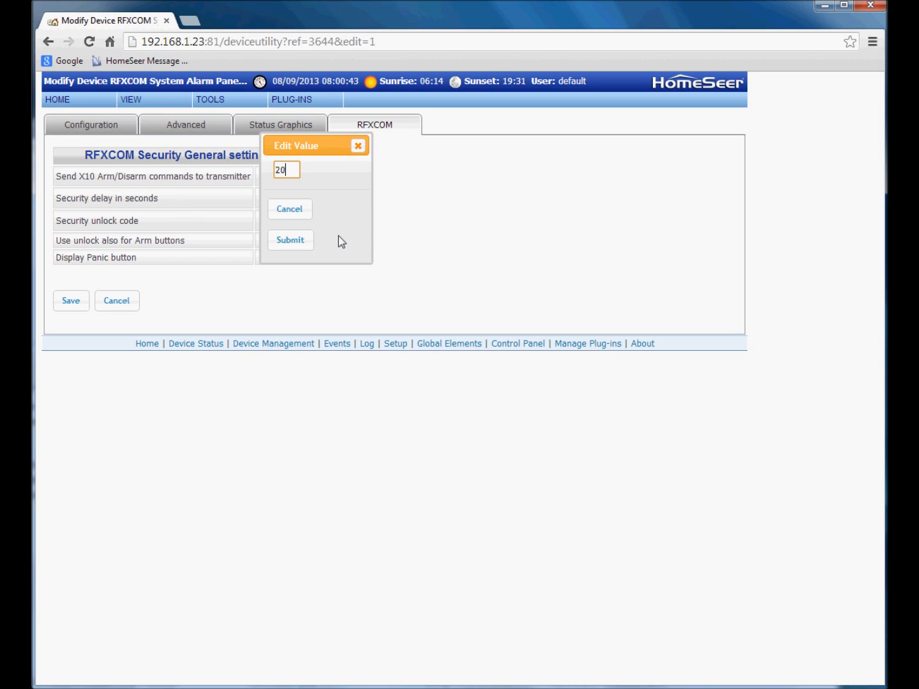
click(290, 241)
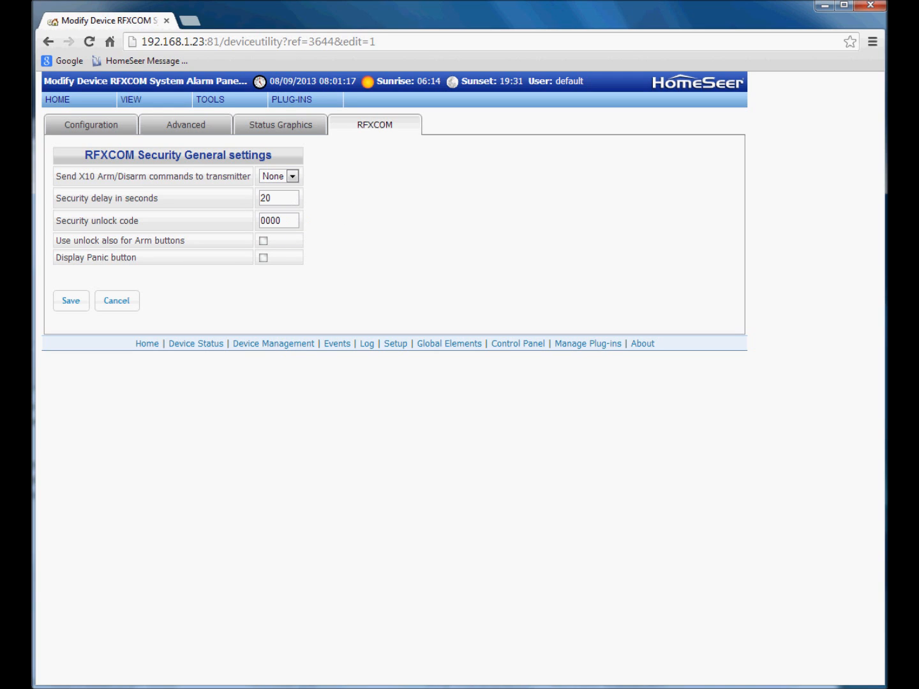
click(287, 221)
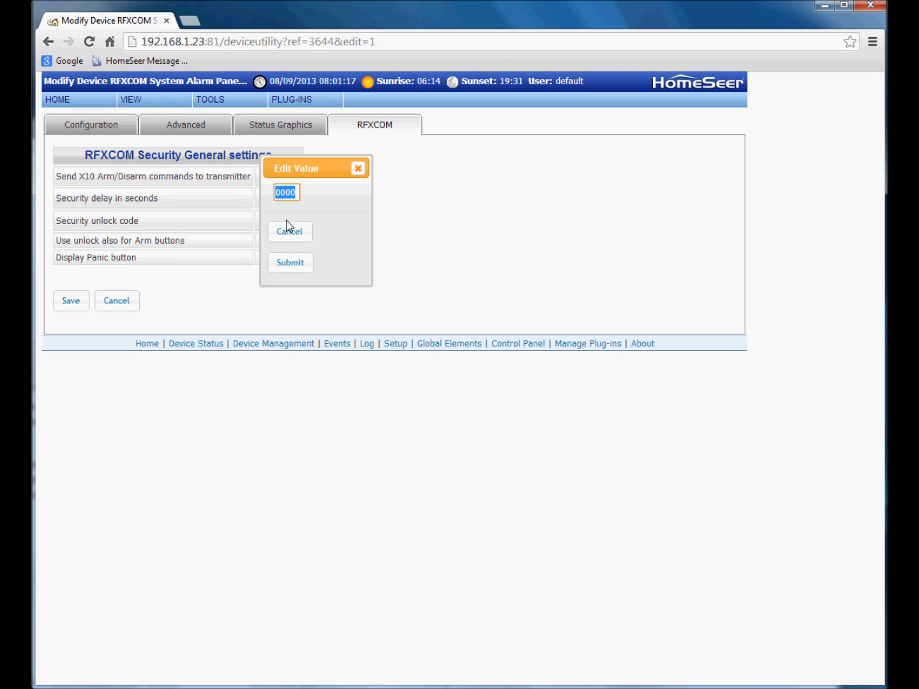
text(1234)
click(303, 265)
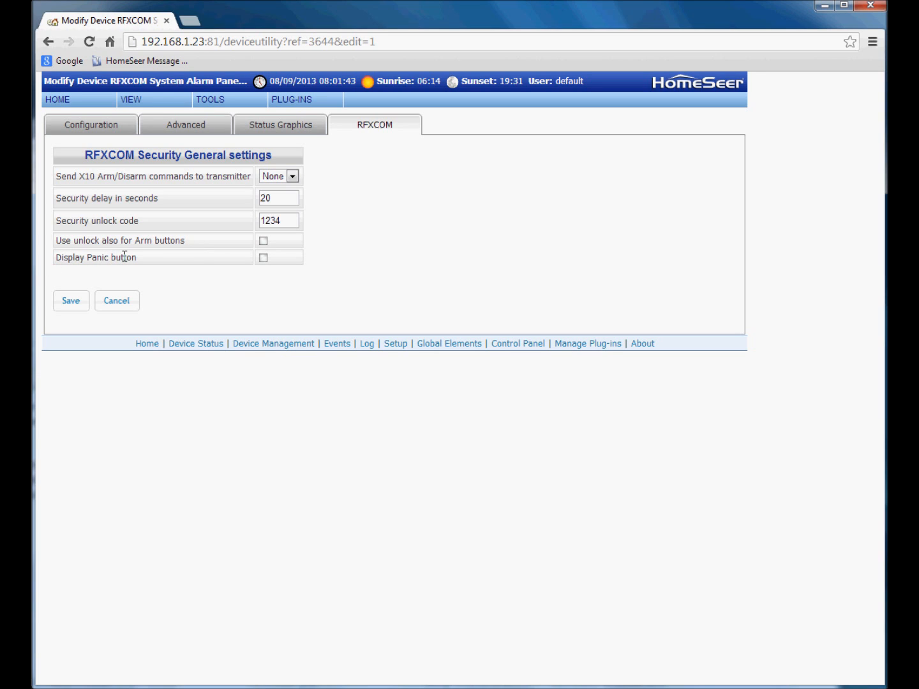
- Enable the Display Panic button option and save the alarm panel settings
click(263, 258)
click(71, 310)
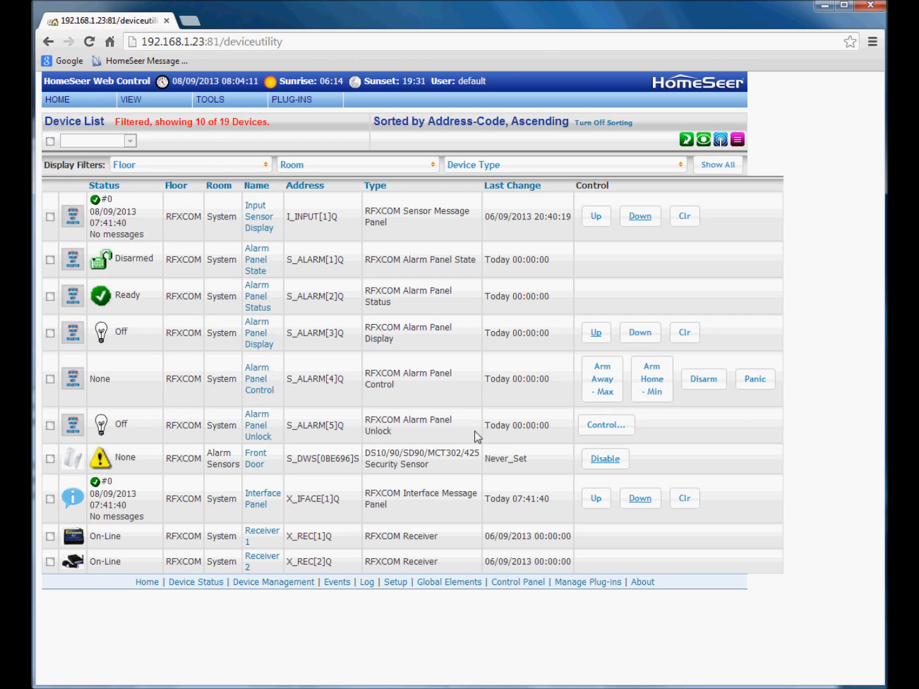
- Bring up the Alarm Panel Unlock keypad and close it without entering a code
click(618, 434)
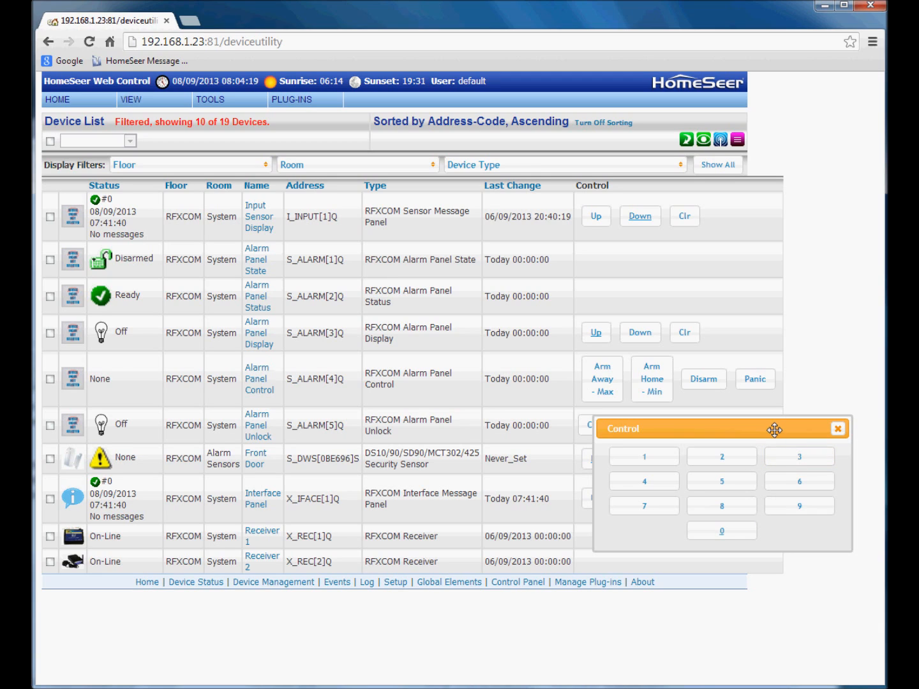
click(839, 429)
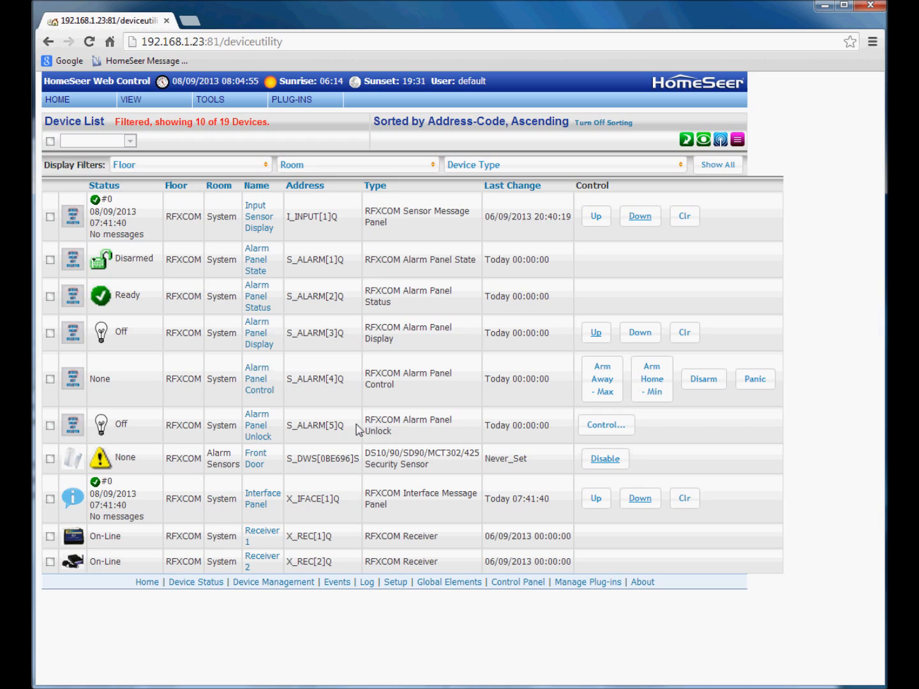
click(606, 464)
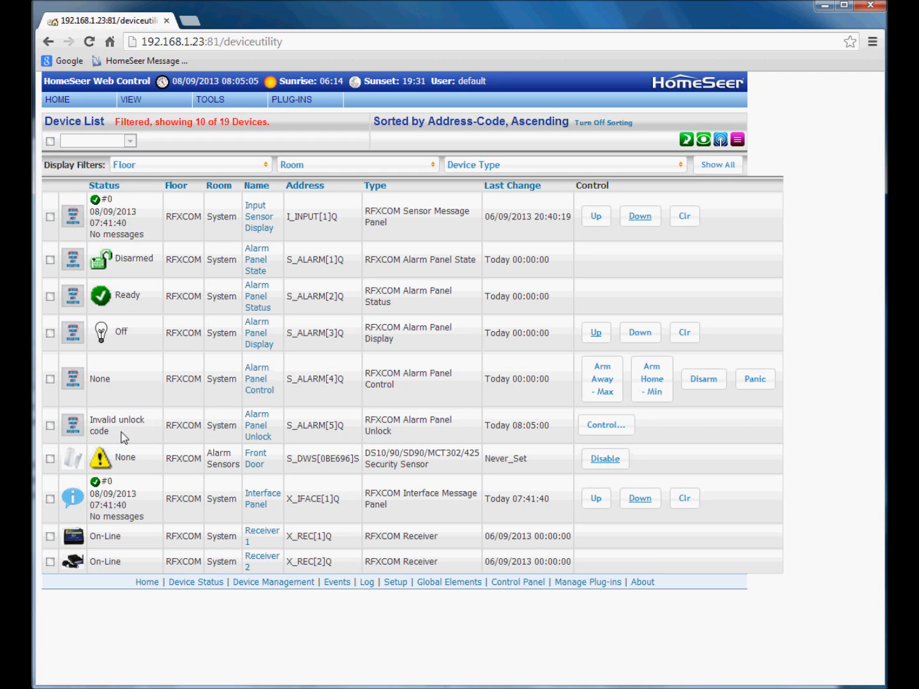
- Enter a new unlock code on the Alarm Panel Unlock keypad so it shows masked as ****
click(606, 432)
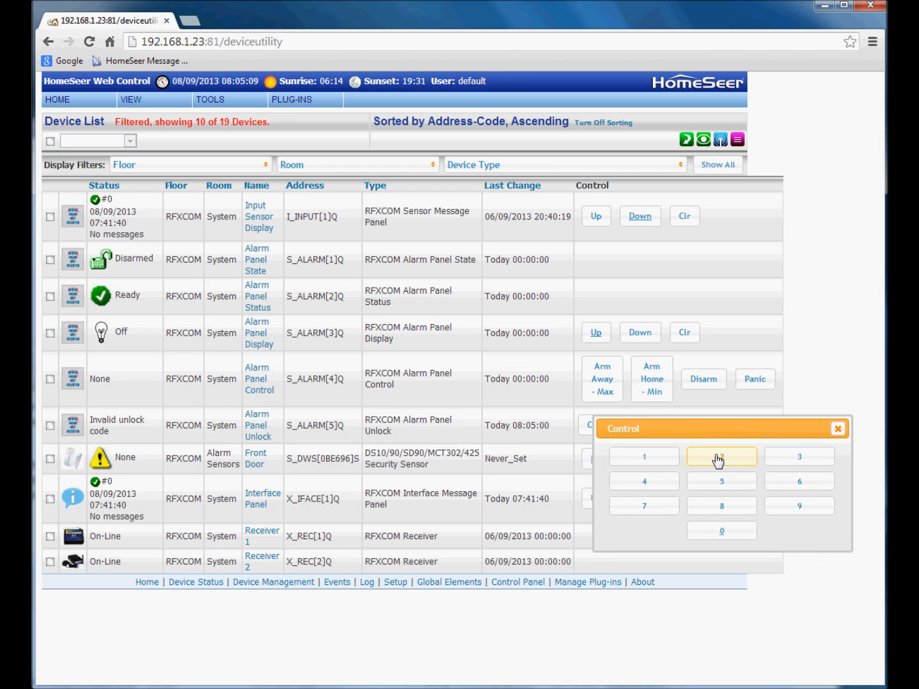
click(789, 487)
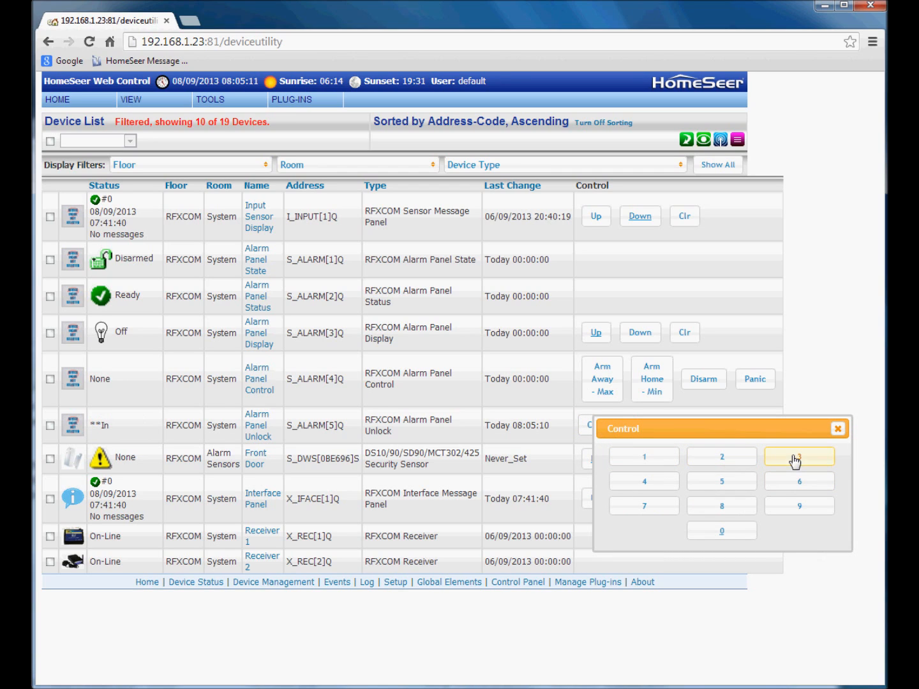
click(651, 485)
click(824, 480)
click(838, 429)
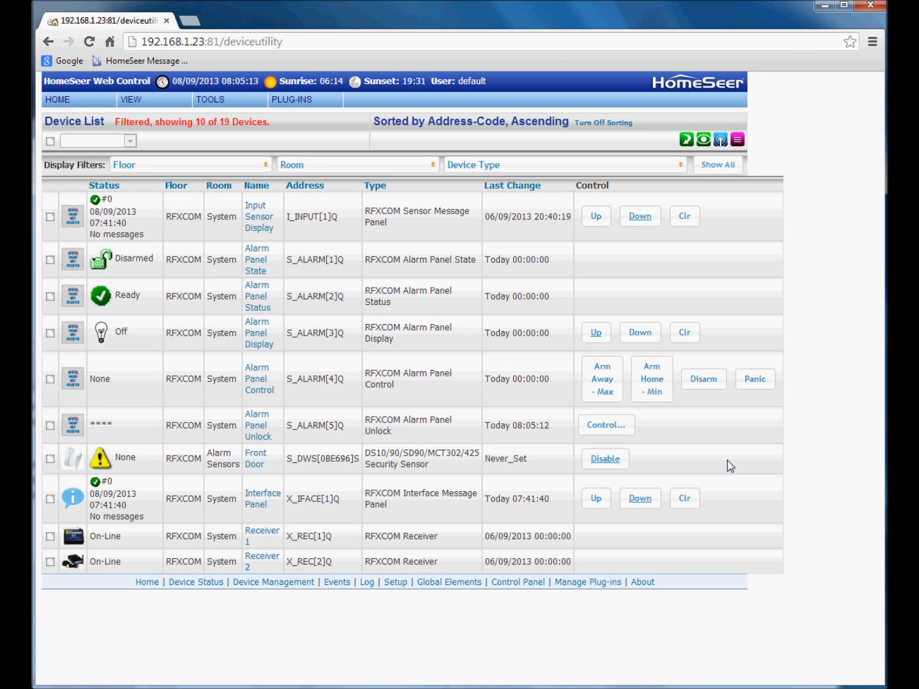
- Disable the Front Door sensor, then enable it again
click(610, 462)
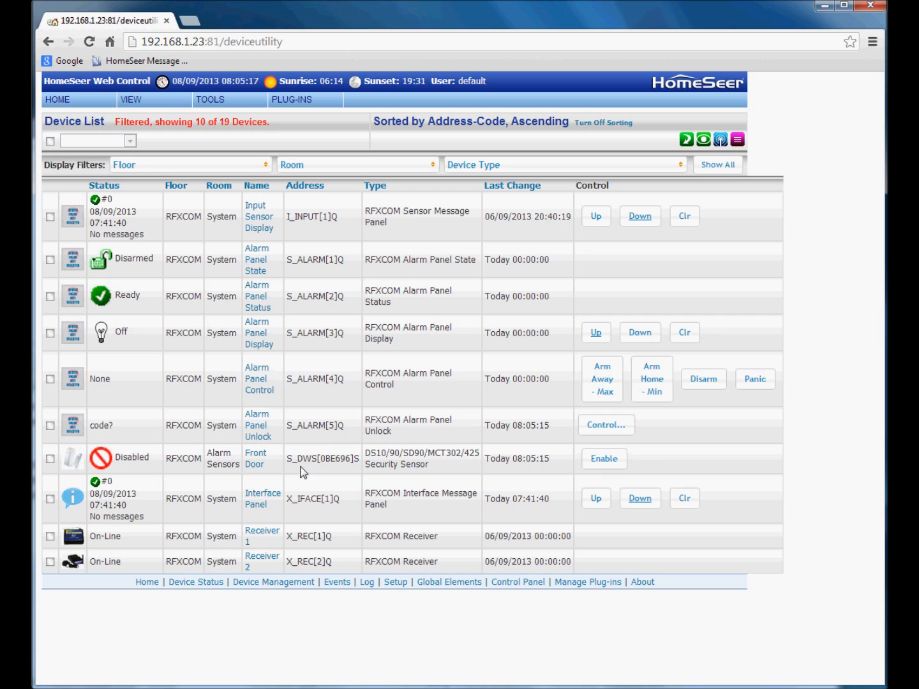
click(601, 464)
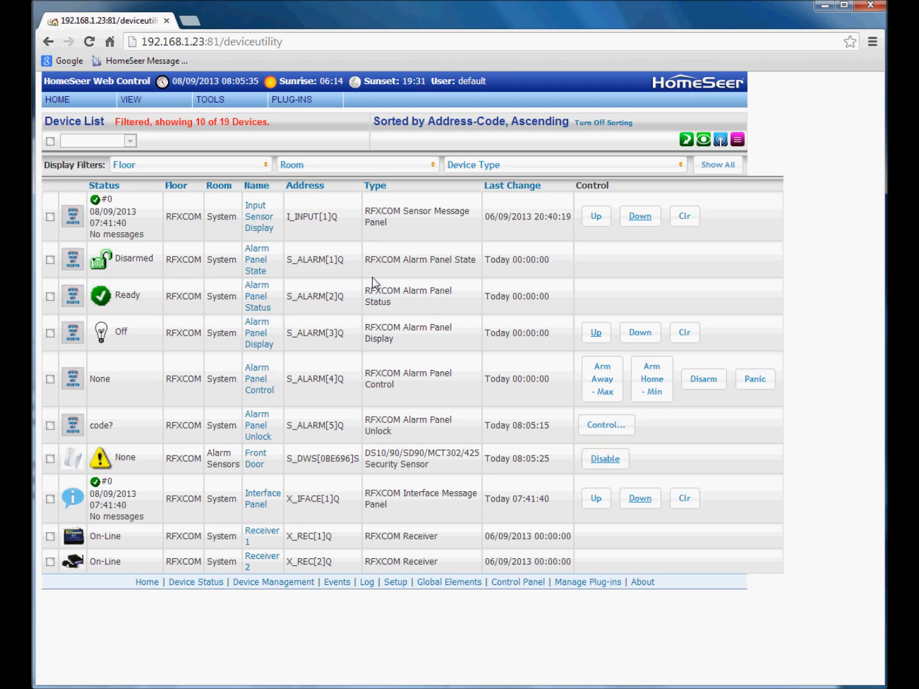
- Add the S_DWS[0BE696]I Battery Status sensor from RFXCOM Security Sensors as 'Front Door Battery'
mouse_move(299, 101)
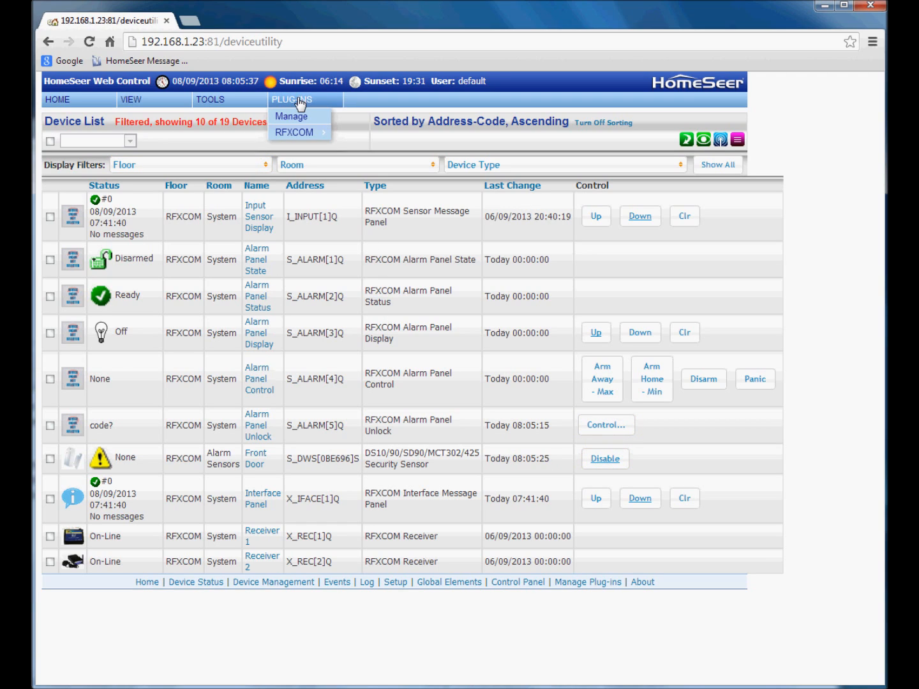
mouse_move(296, 141)
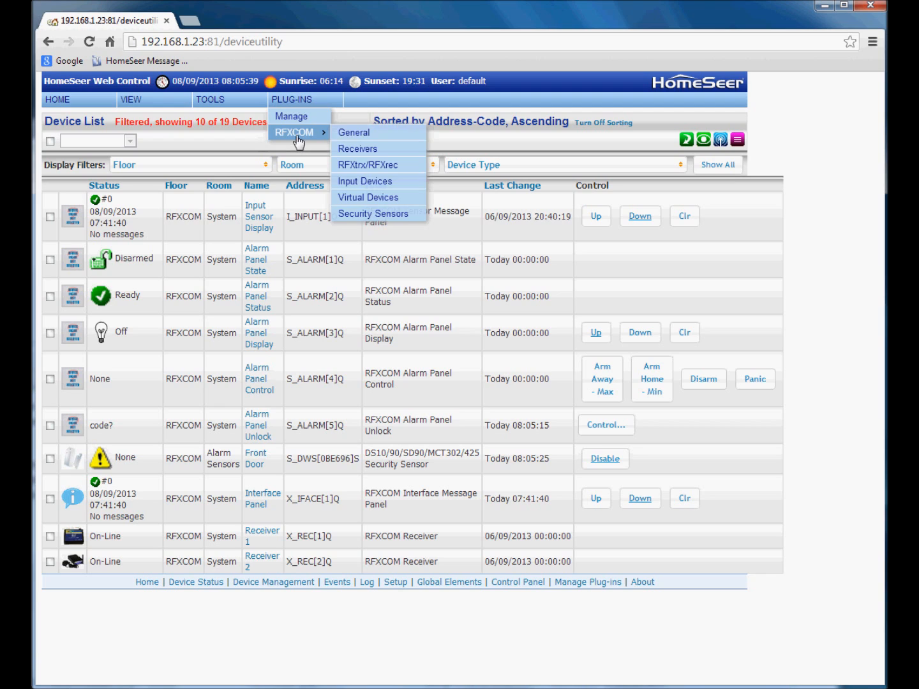
click(352, 217)
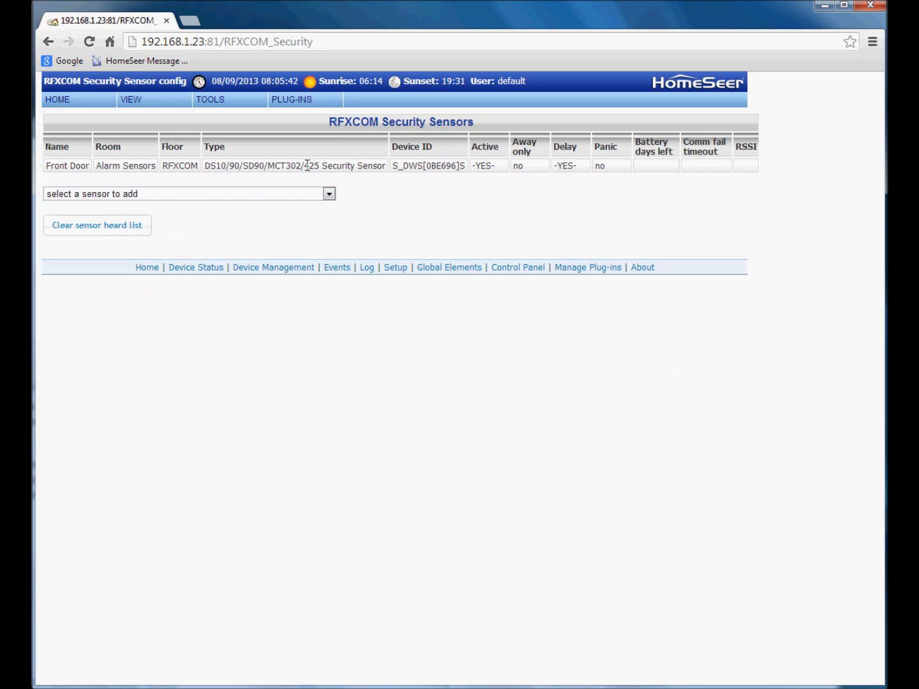
click(330, 195)
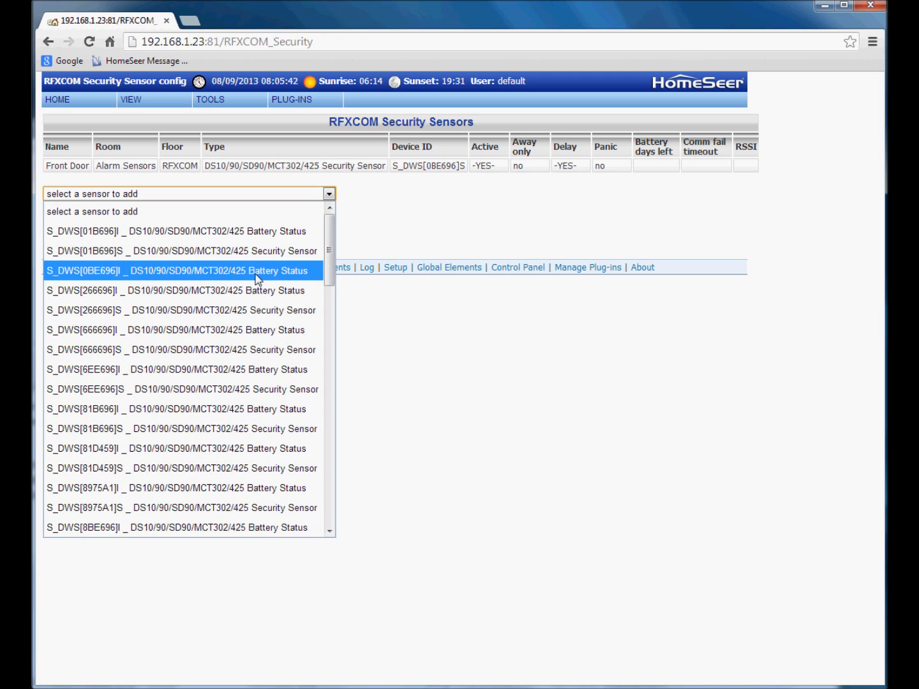
click(104, 275)
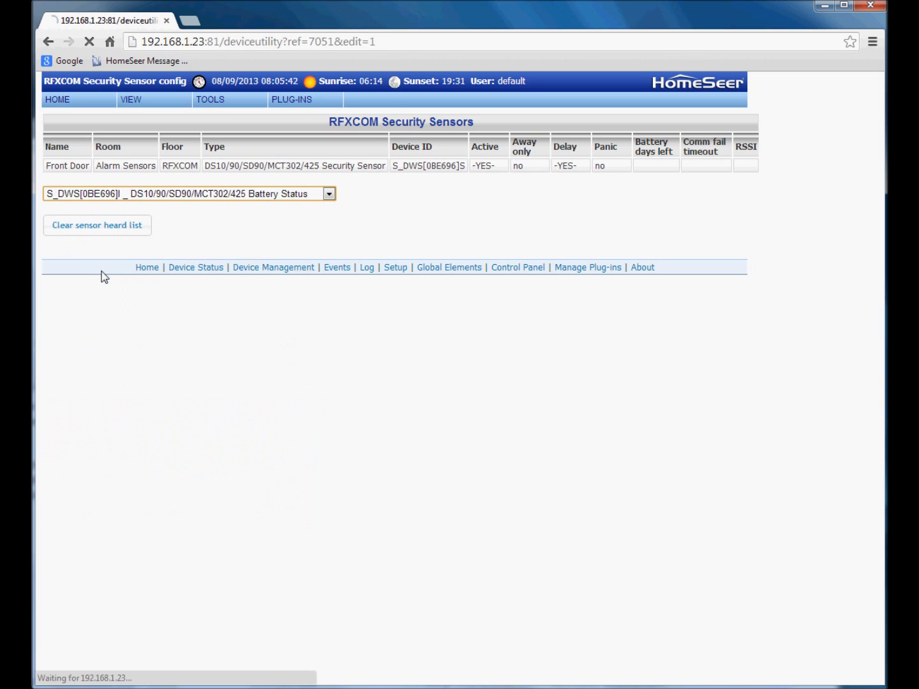
click(279, 158)
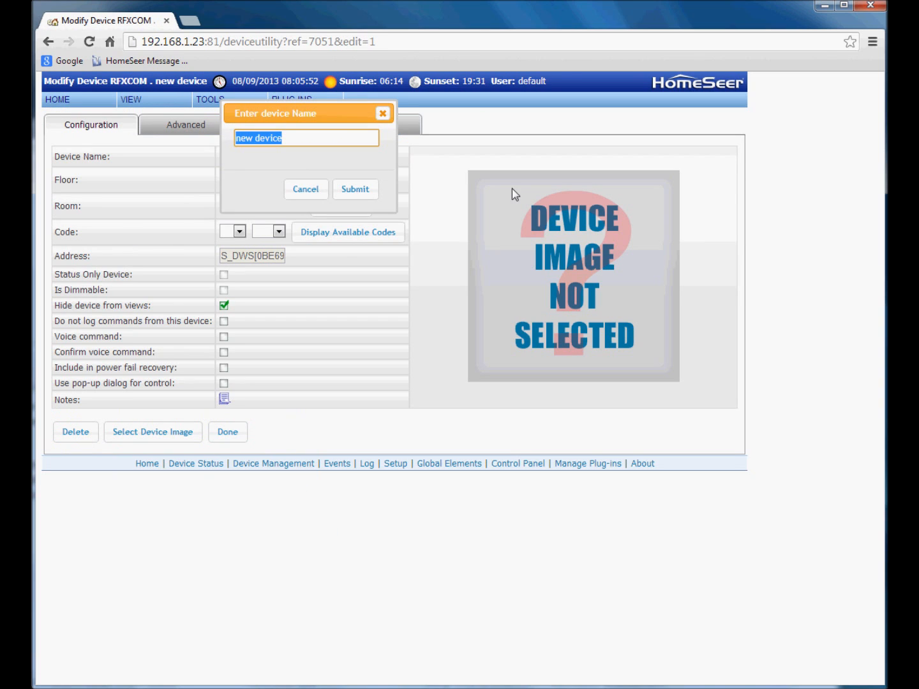
text(Front)
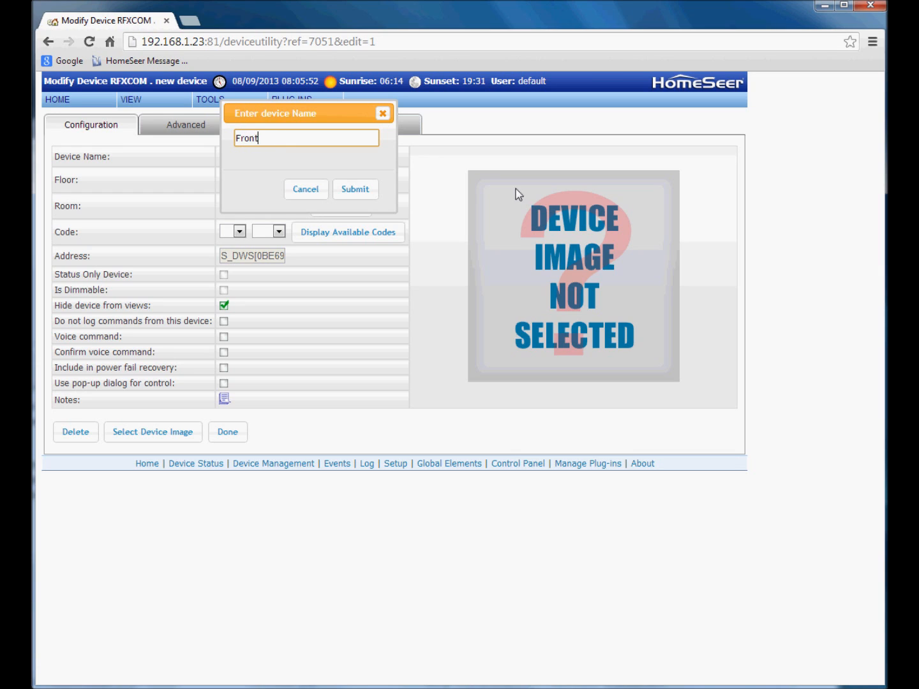
text( Door Battery)
click(355, 189)
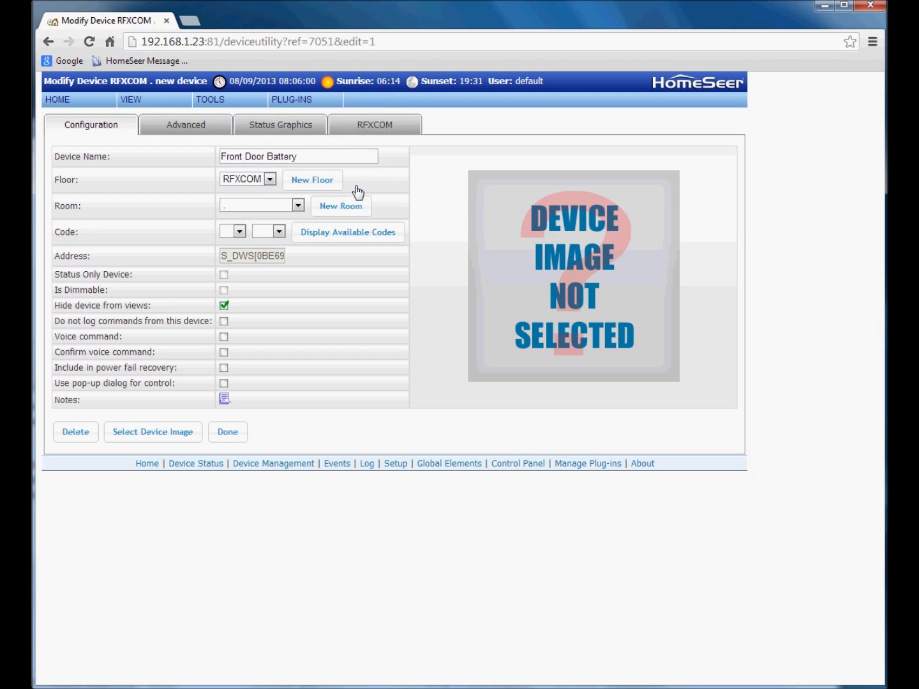
- Assign Front Door Battery to a new room named 'Security Batteries'
click(297, 205)
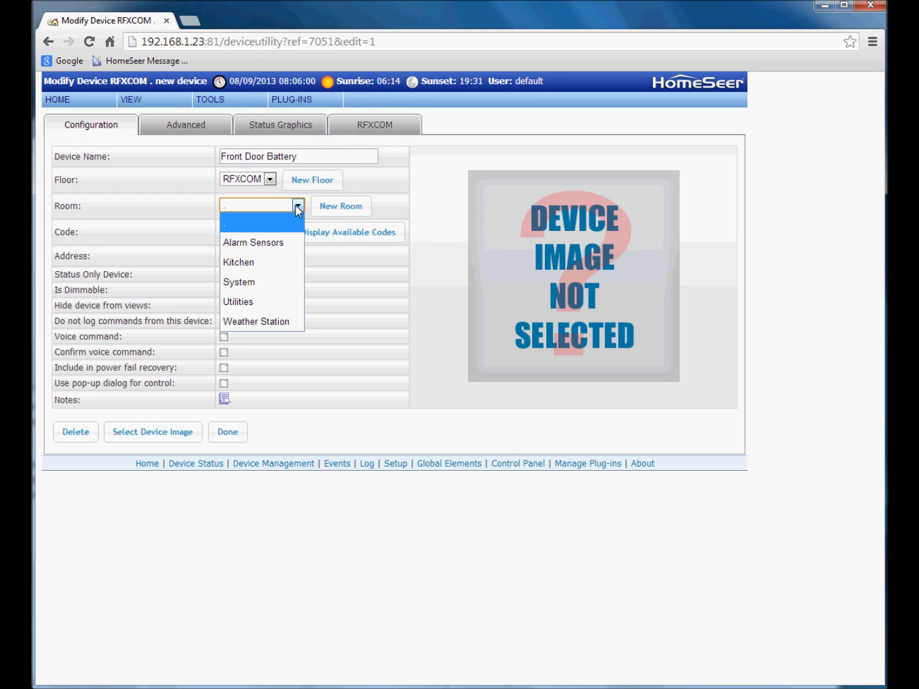
click(297, 206)
click(342, 210)
text(Security)
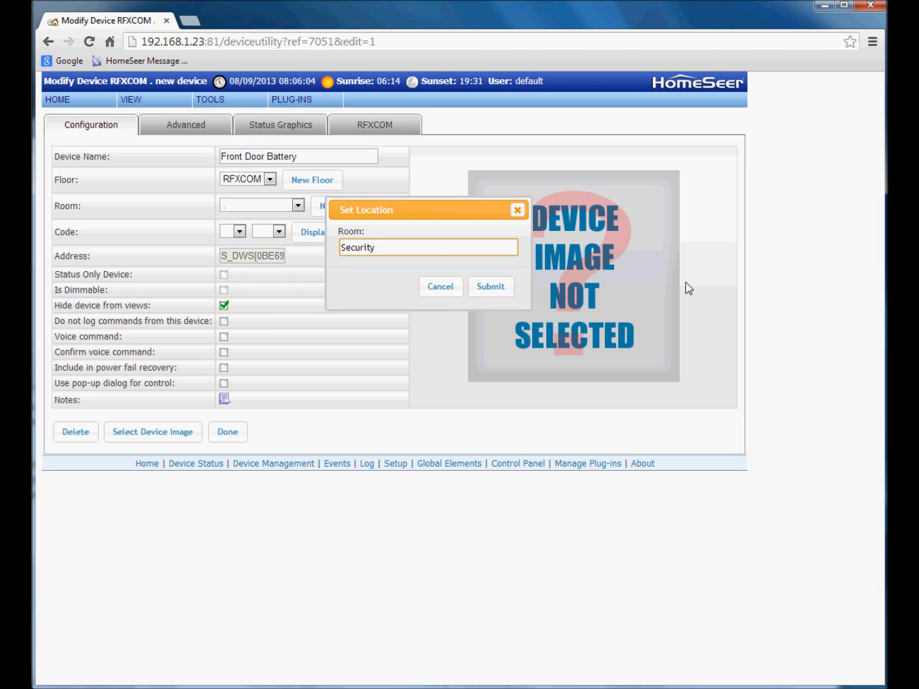
text( Batteries)
click(493, 287)
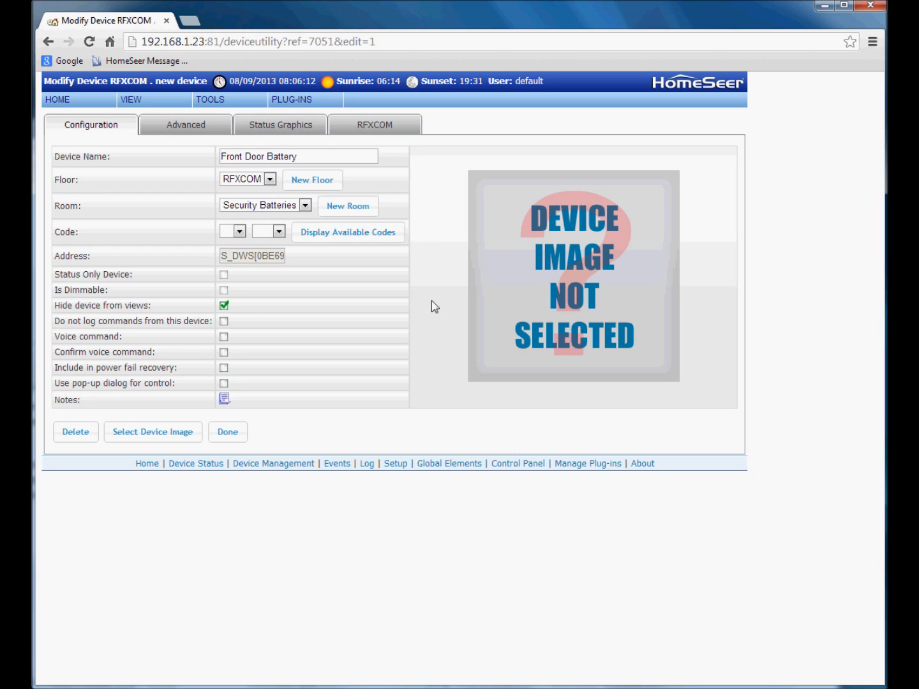
- Set the device image to images/Devices/phdevices/Battery_123A.jpg
click(135, 434)
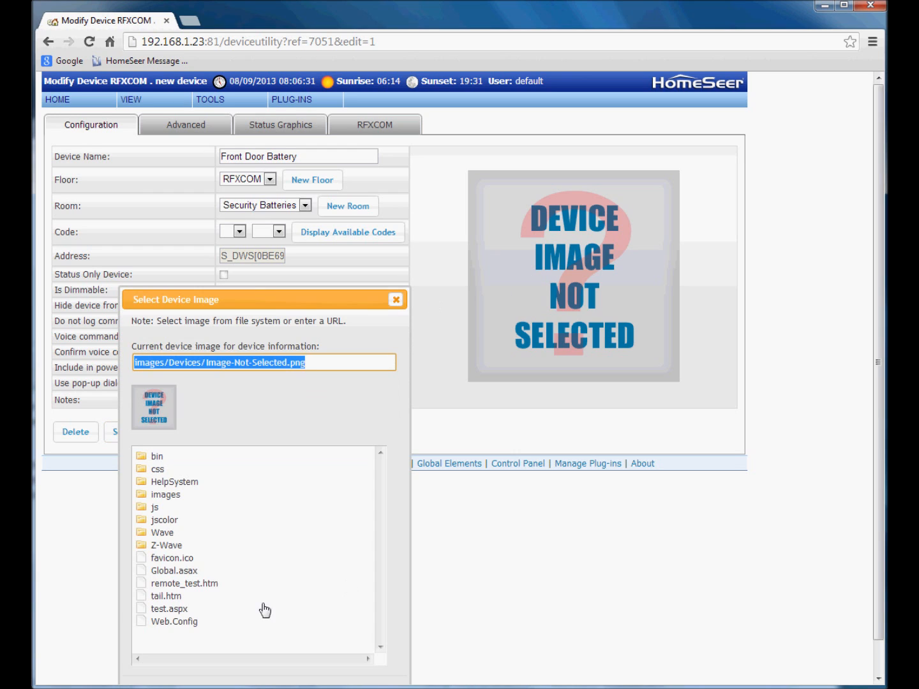
click(158, 495)
scroll(204, 574, down, 2)
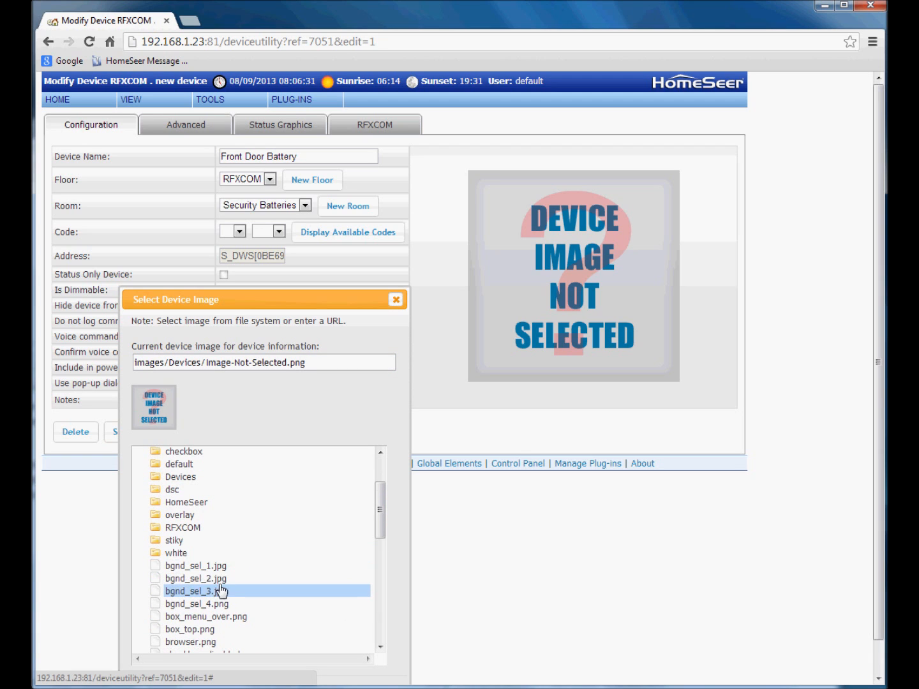
click(185, 479)
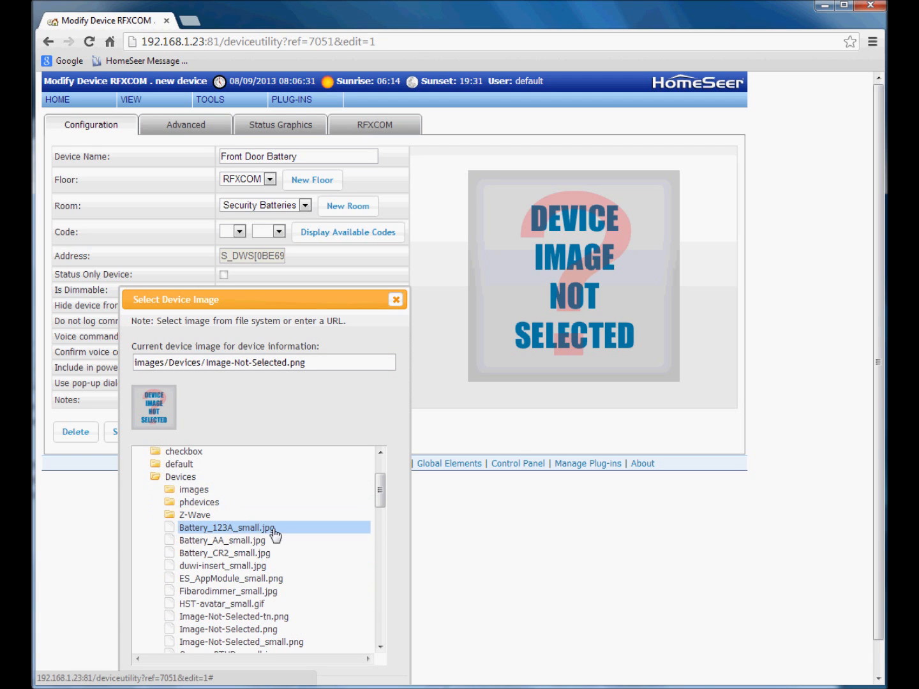
click(222, 508)
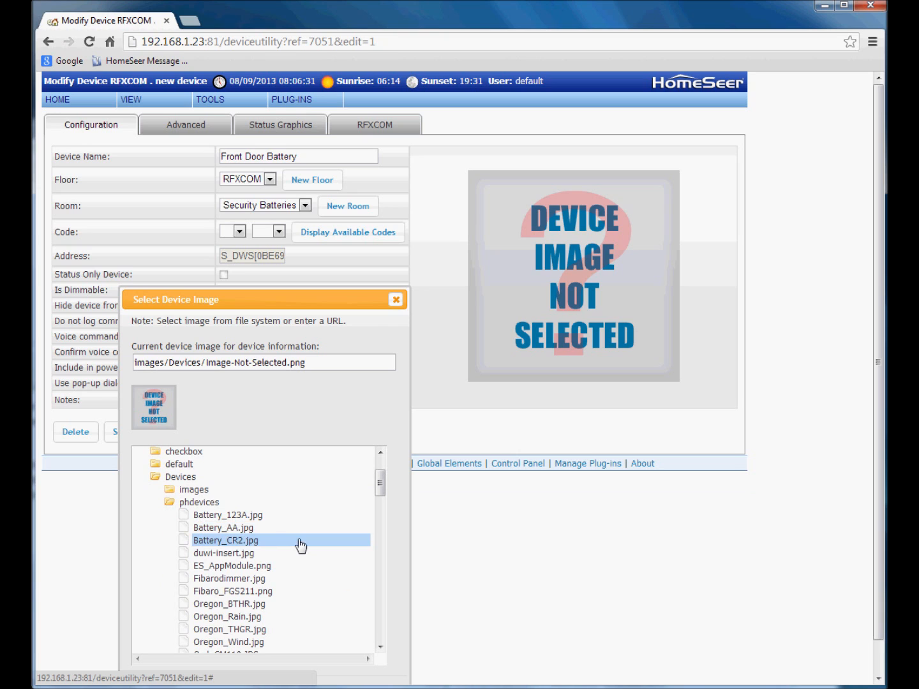
click(243, 516)
scroll(387, 531, down, 1)
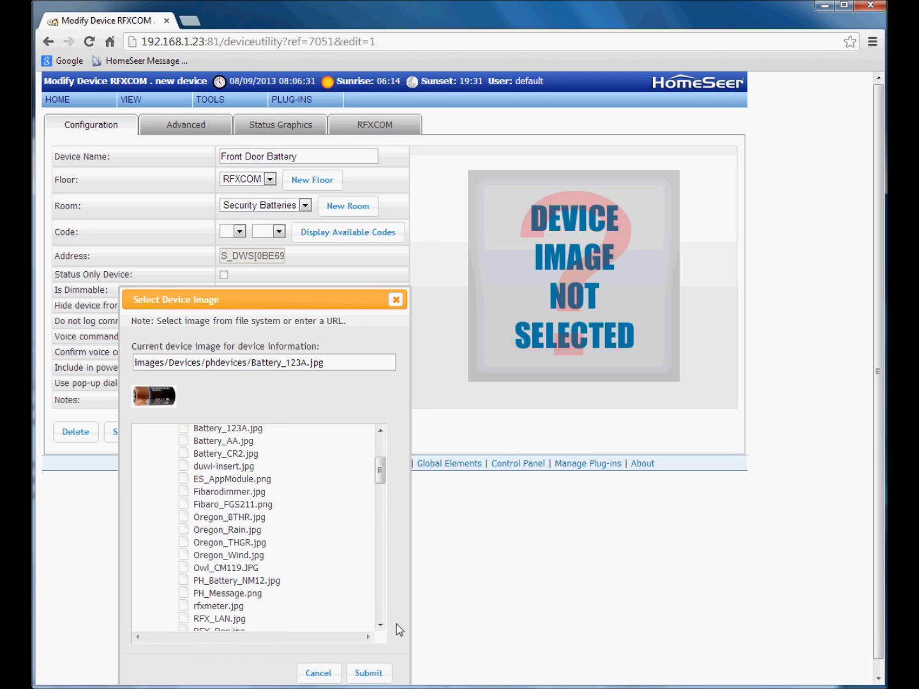
click(379, 676)
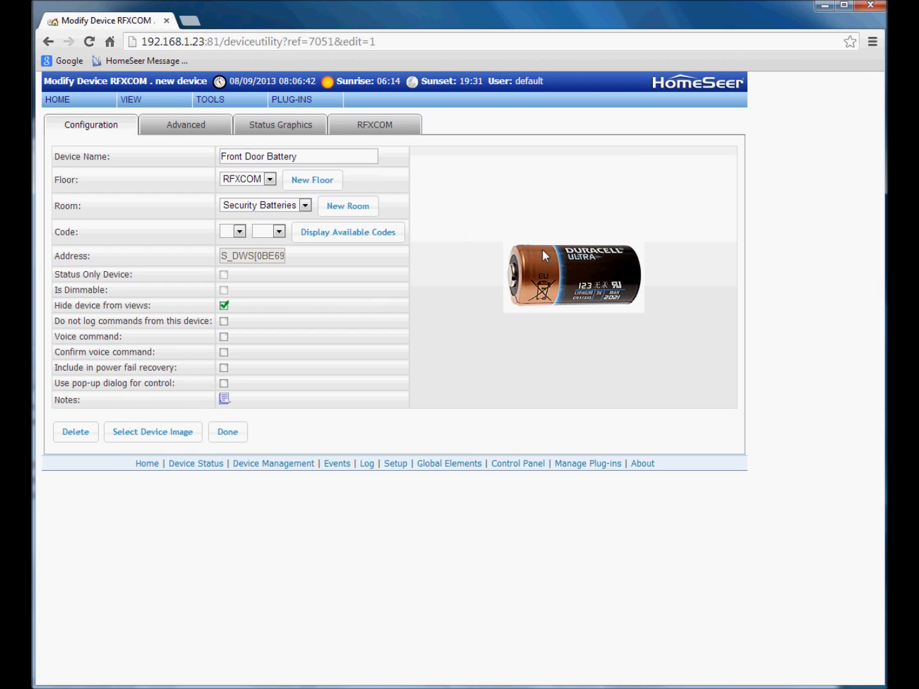
- Set the RFXCOM battery life to 600 days and save the device
click(381, 131)
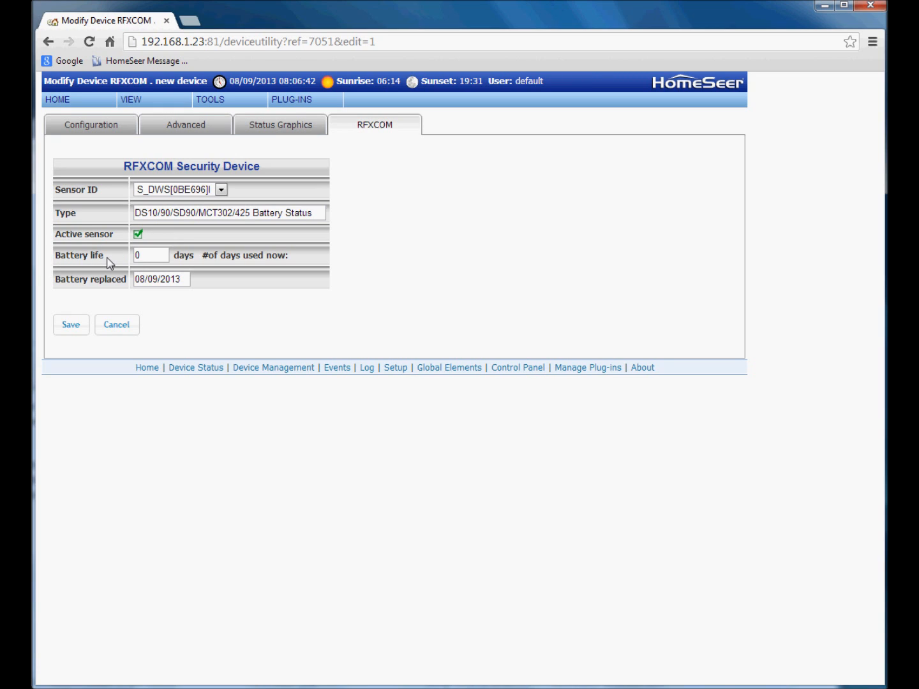
click(139, 255)
key(BackSpace)
text(600)
click(71, 327)
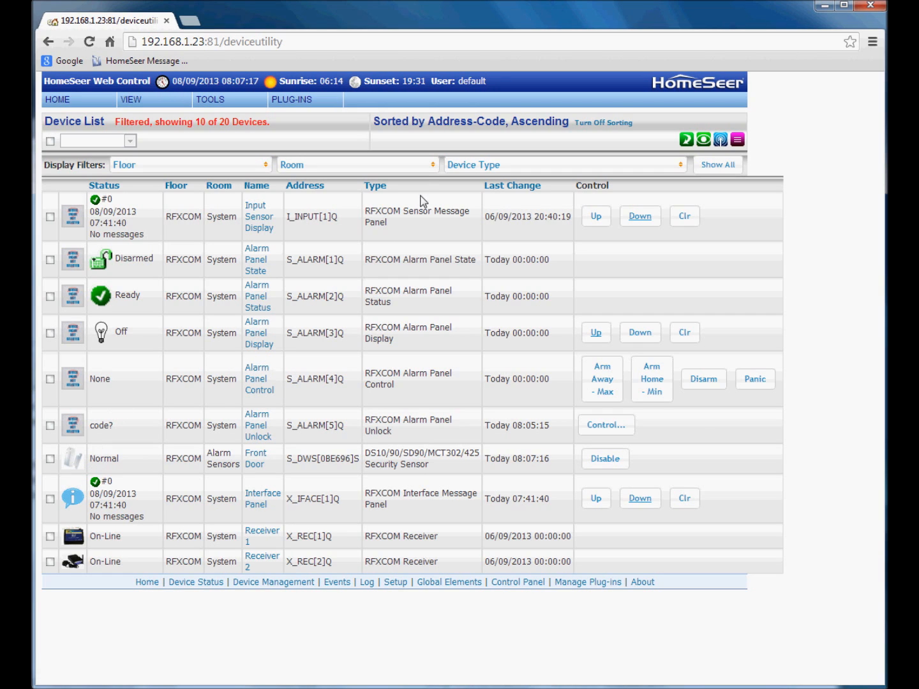
- Add Security Batteries to the device list's room filter, showing 11 of 20 devices
click(420, 170)
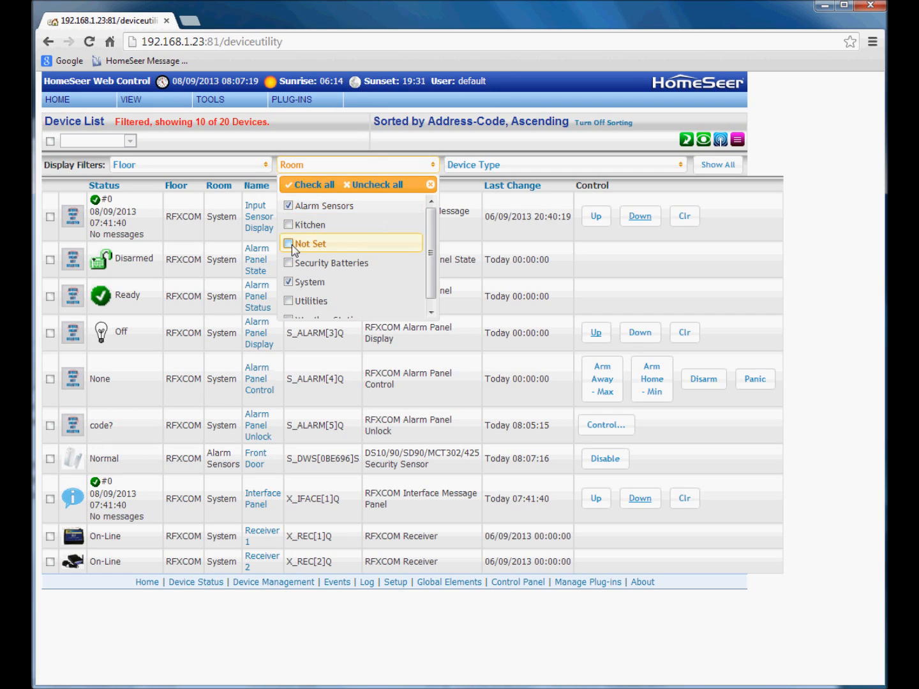
click(288, 264)
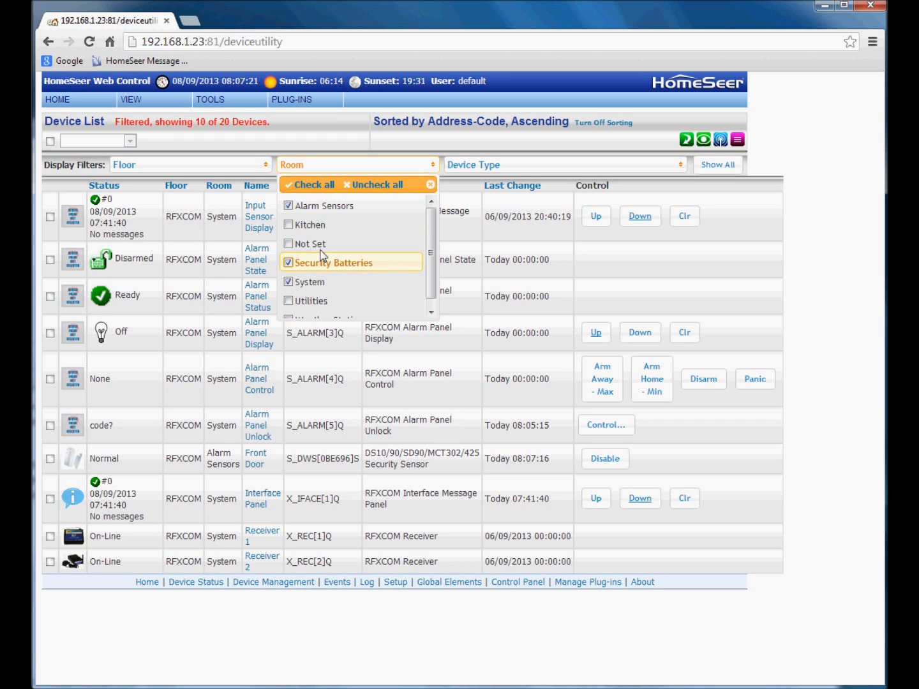
click(358, 164)
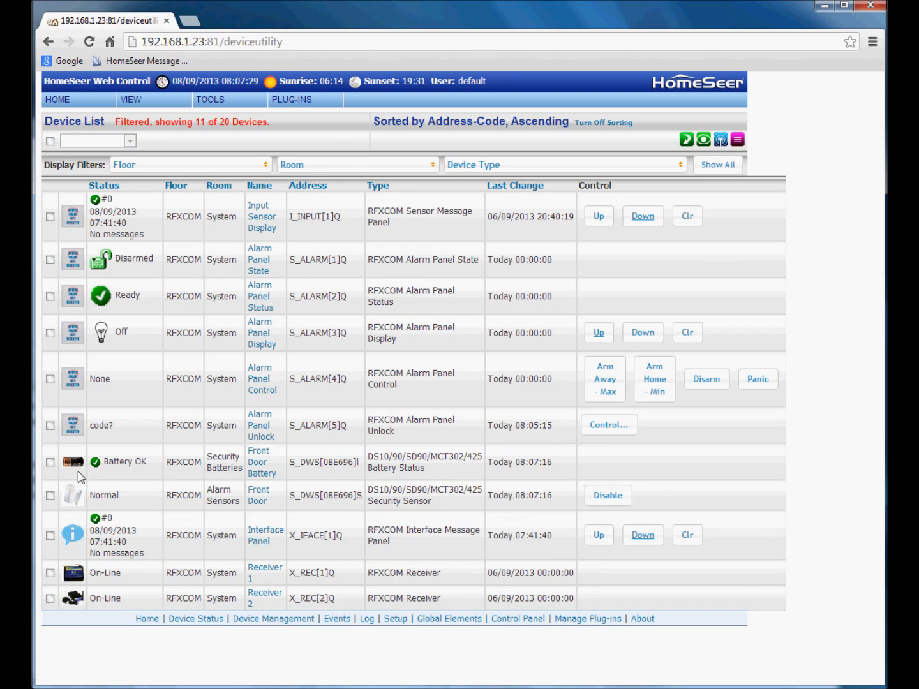
click(703, 140)
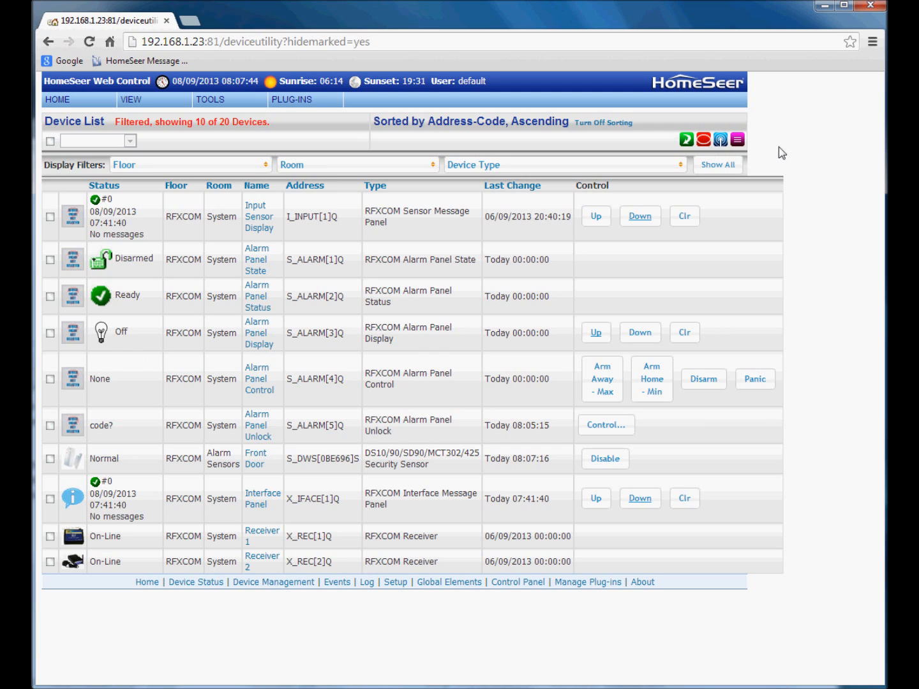
click(701, 142)
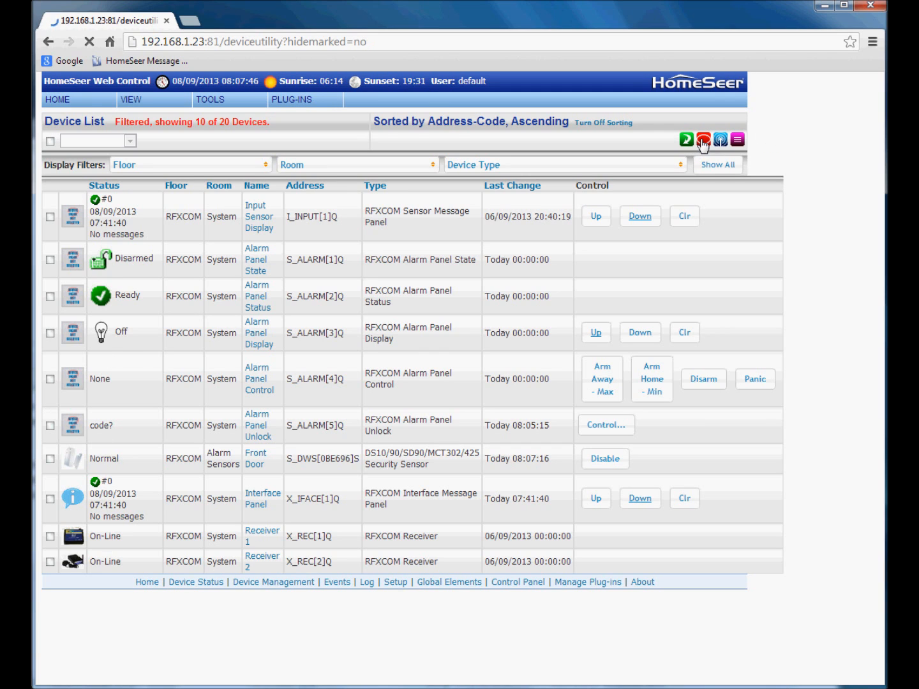